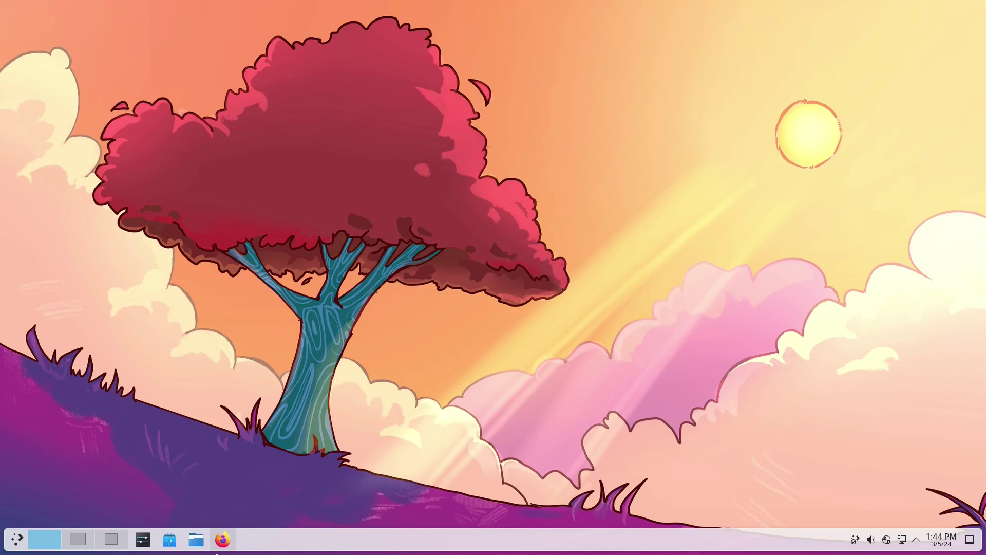
Step: Restore Firefox and scroll the Plasma 6 wiki page to its User-facing changes new features
{"action": "left_click", "coordinate": [223, 540]}
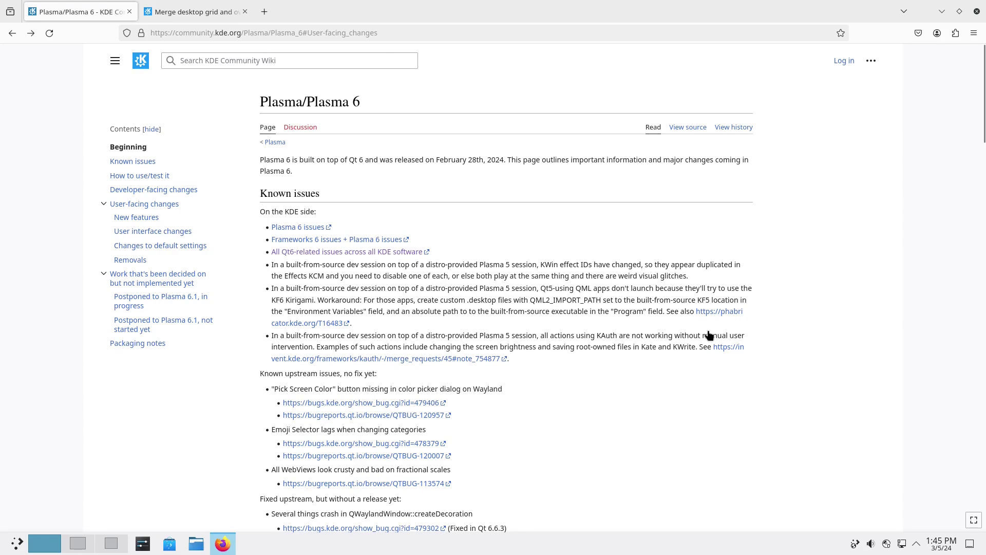
{"action": "scroll", "coordinate": [577, 303], "scroll_direction": "down", "scroll_amount": 15}
{"action": "scroll", "coordinate": [578, 308], "scroll_direction": "down", "scroll_amount": 10}
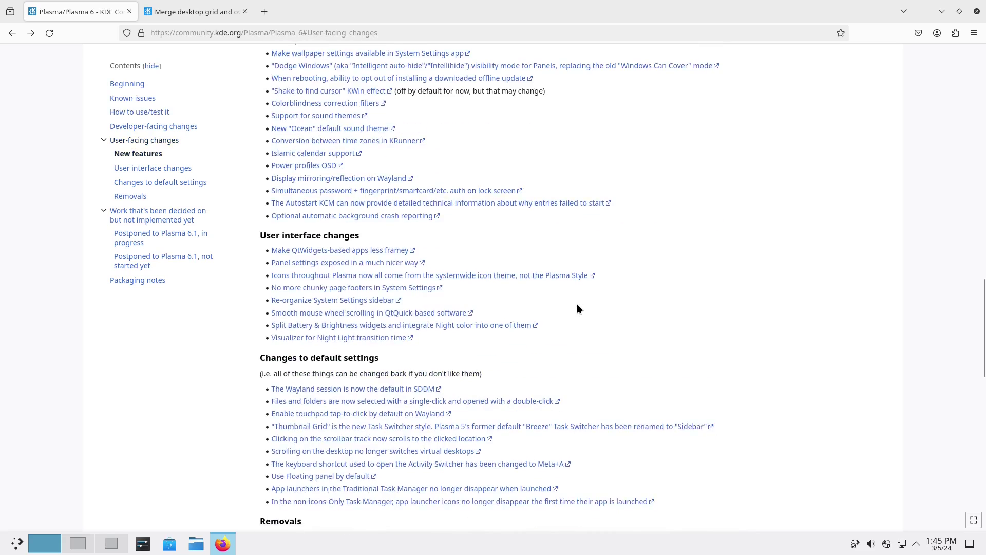
{"action": "scroll", "coordinate": [406, 155], "scroll_direction": "up", "scroll_amount": 7}
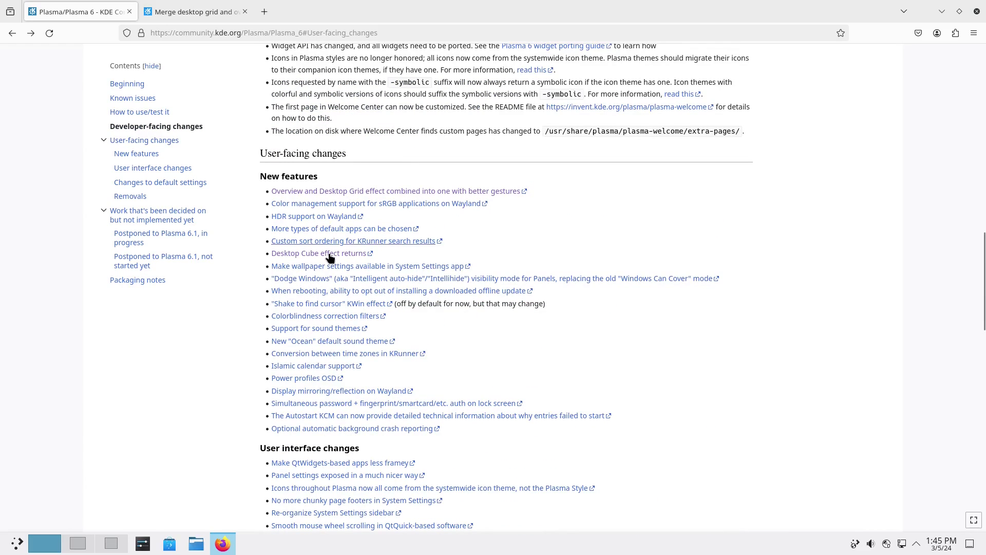
Step: Open bug 438883 'Desktop Cube effect returns' in a new tab and read down to comment 83
{"action": "right_click", "coordinate": [346, 255]}
{"action": "left_click", "coordinate": [362, 262]}
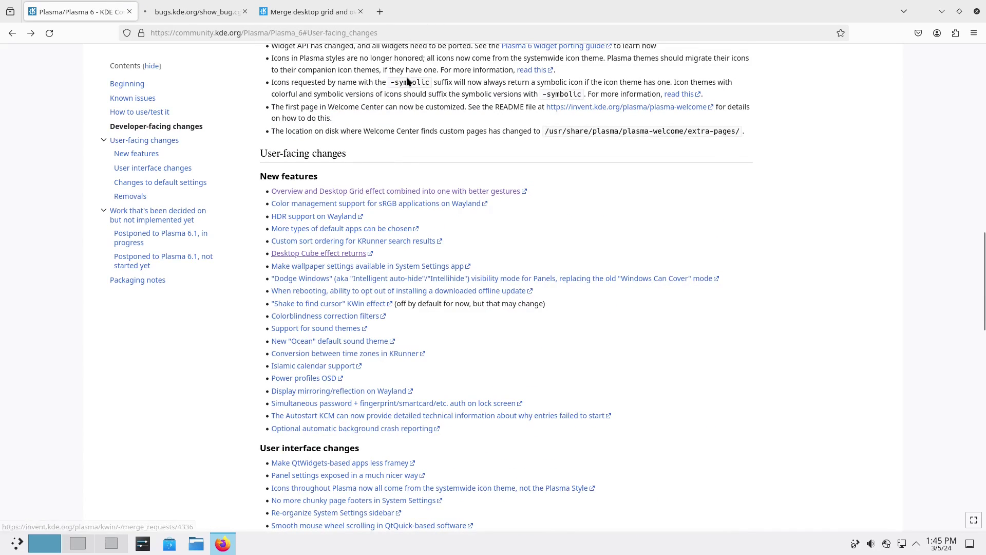
{"action": "left_click", "coordinate": [197, 11]}
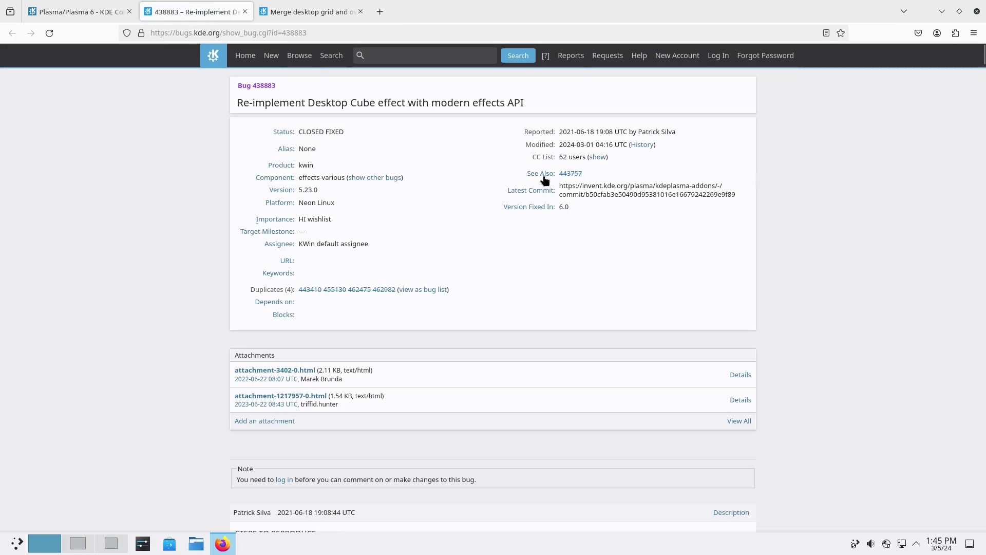
{"action": "scroll", "coordinate": [450, 327], "scroll_direction": "down", "scroll_amount": 20}
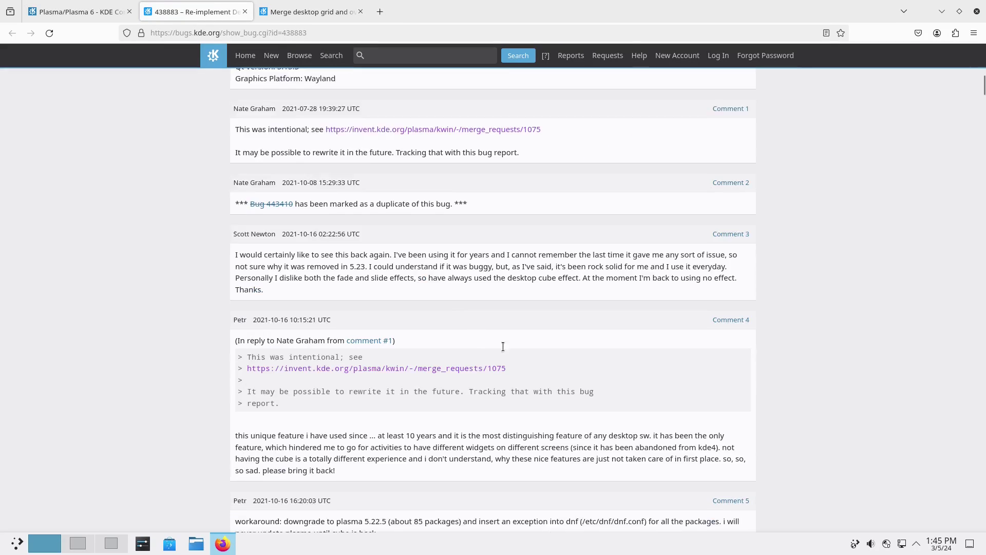
{"action": "scroll", "coordinate": [556, 375], "scroll_direction": "down", "scroll_amount": 20}
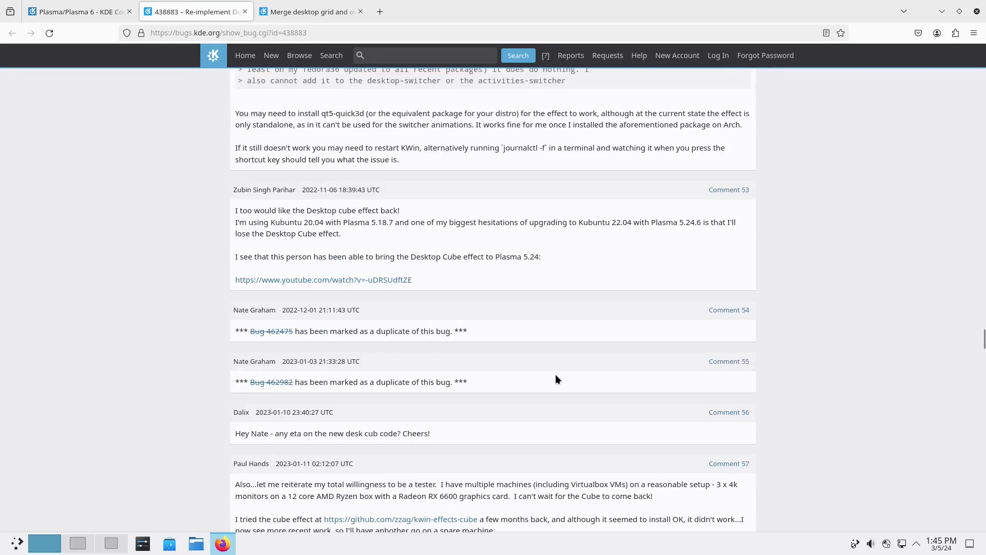
{"action": "scroll", "coordinate": [557, 376], "scroll_direction": "down", "scroll_amount": 3}
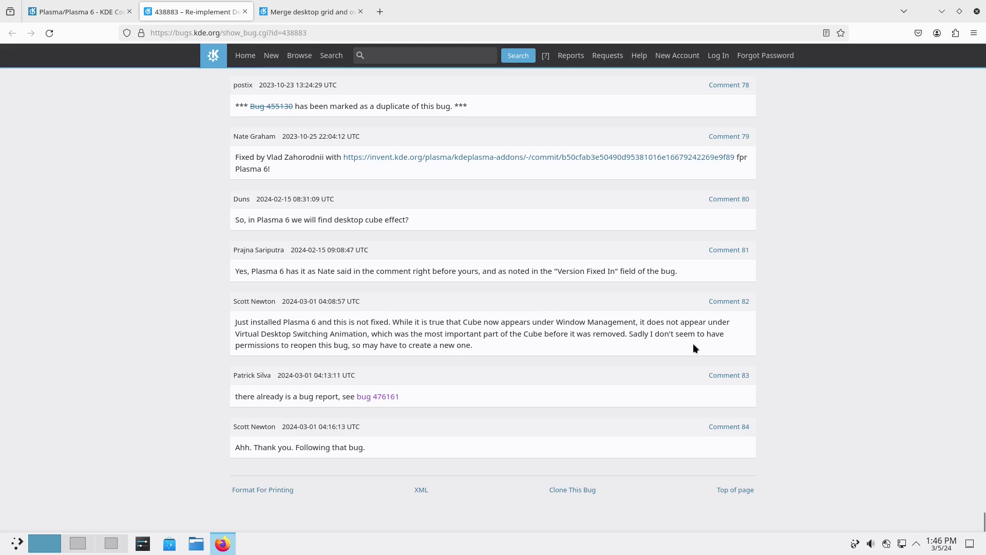
Step: Select 'Window Management' in comment 82, then open linked bug 476161 and scroll through it
{"action": "left_click_drag", "start_coordinate": [555, 322], "coordinate": [638, 327]}
{"action": "left_click", "coordinate": [592, 344]}
{"action": "left_click", "coordinate": [380, 398]}
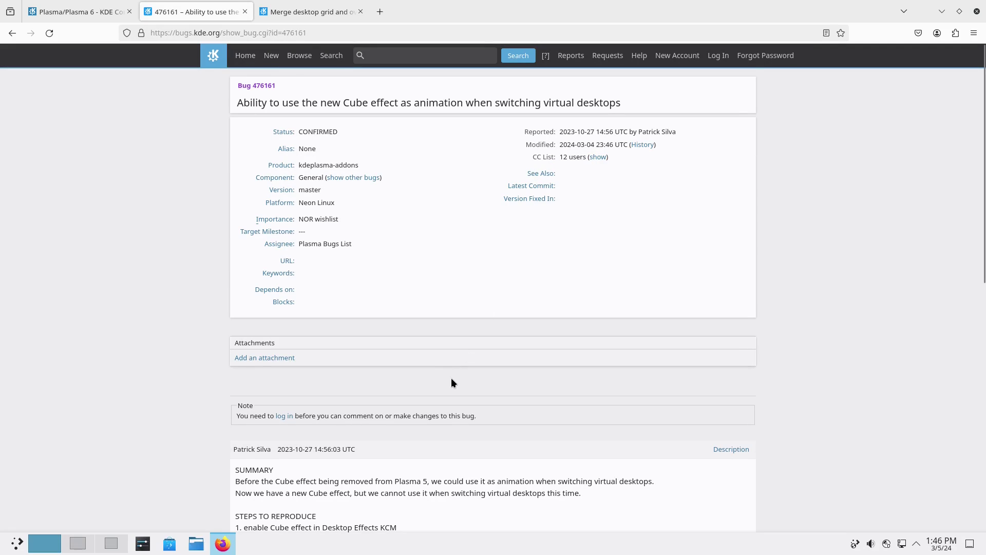
{"action": "scroll", "coordinate": [448, 381], "scroll_direction": "down", "scroll_amount": 5}
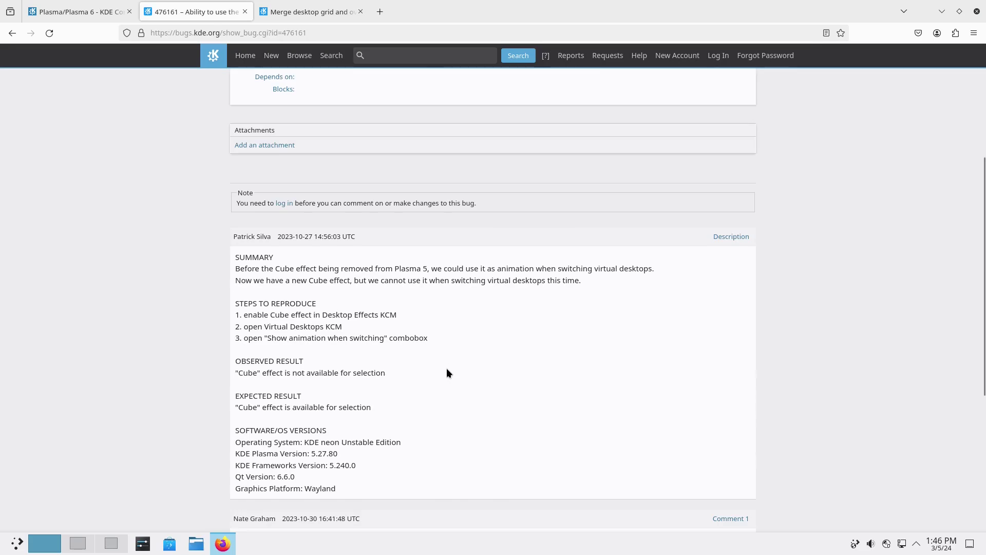
{"action": "scroll", "coordinate": [446, 368], "scroll_direction": "down", "scroll_amount": 6}
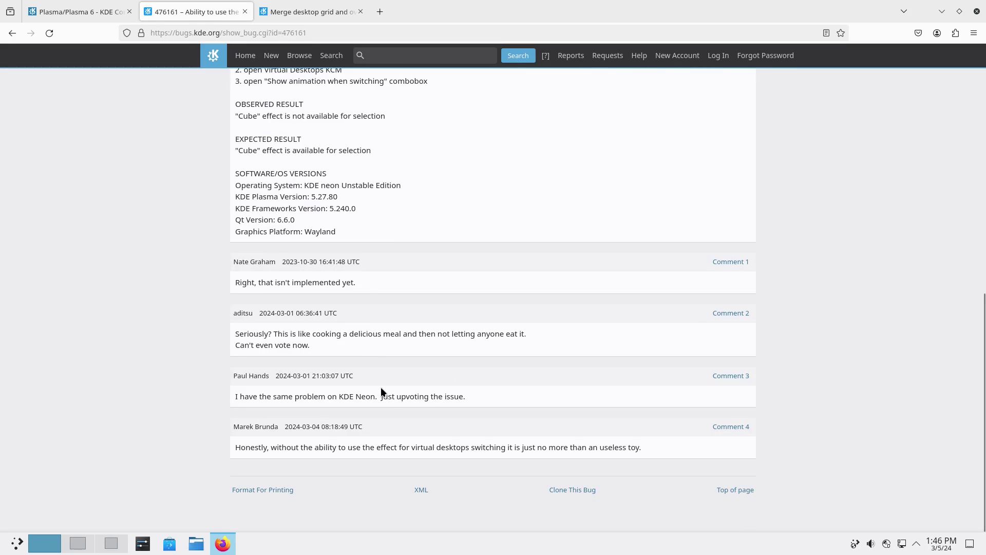
{"action": "scroll", "coordinate": [542, 384], "scroll_direction": "up", "scroll_amount": 10}
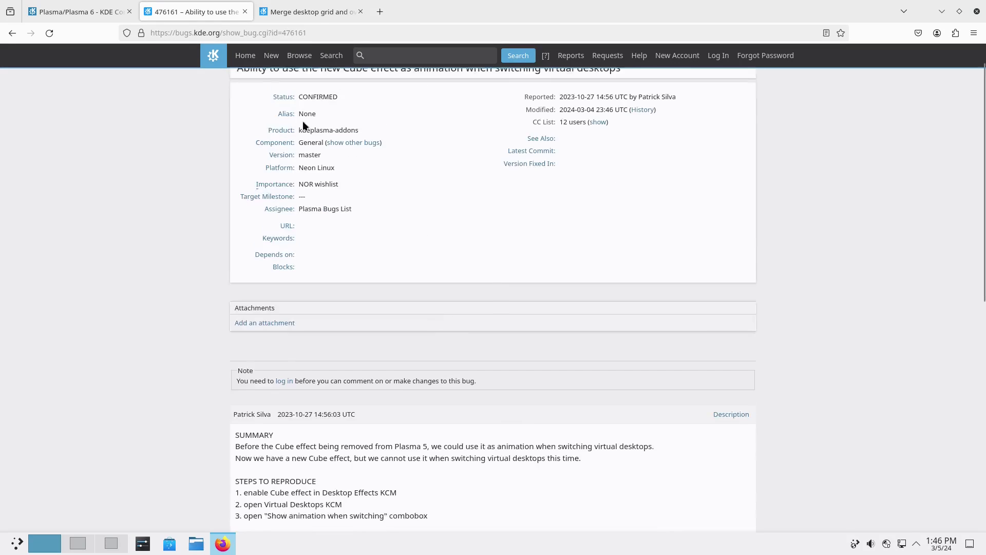
Step: Return to the top of the Plasma 6 wiki page, then shrink Firefox and move it lower toward centre
{"action": "left_click", "coordinate": [106, 3]}
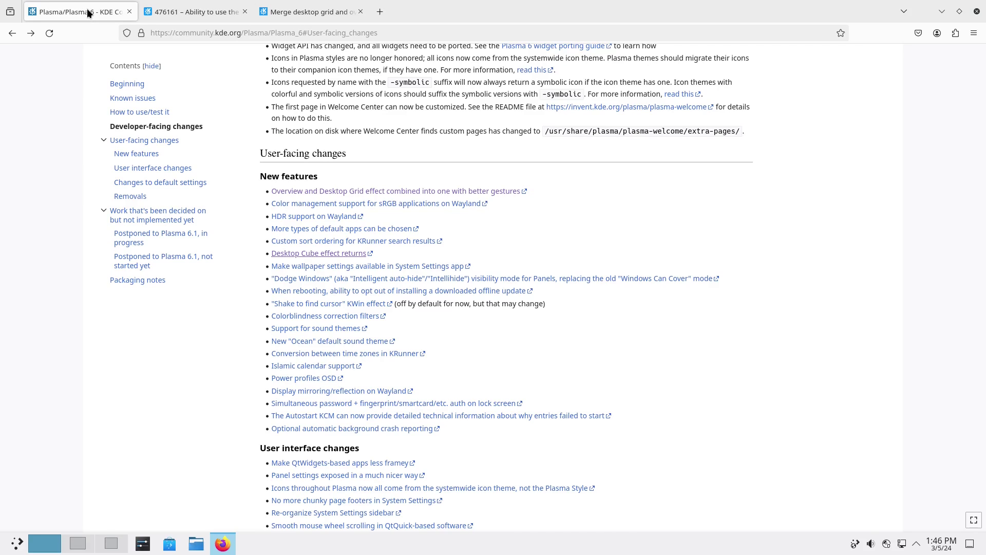
{"action": "scroll", "coordinate": [462, 270], "scroll_direction": "up", "scroll_amount": 20}
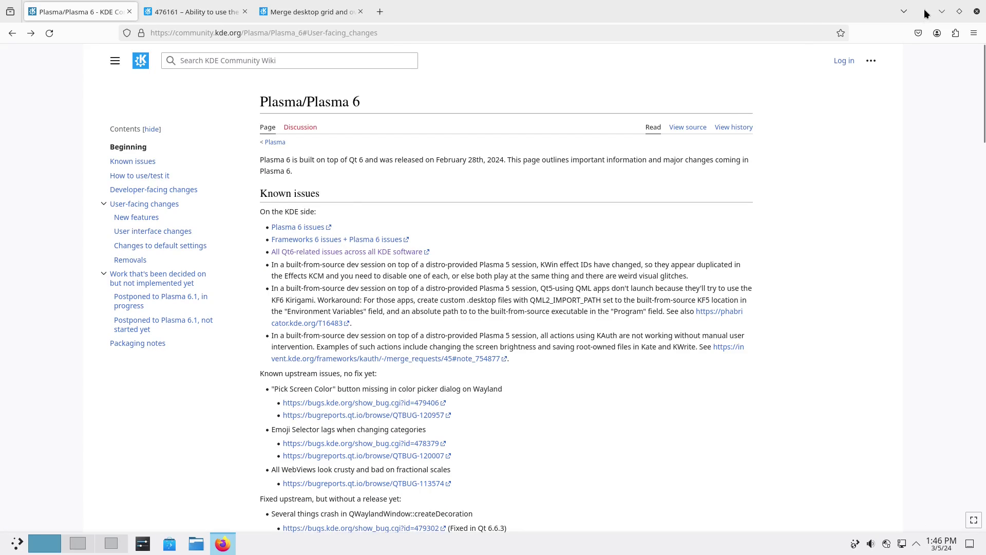
{"action": "left_click", "coordinate": [960, 12]}
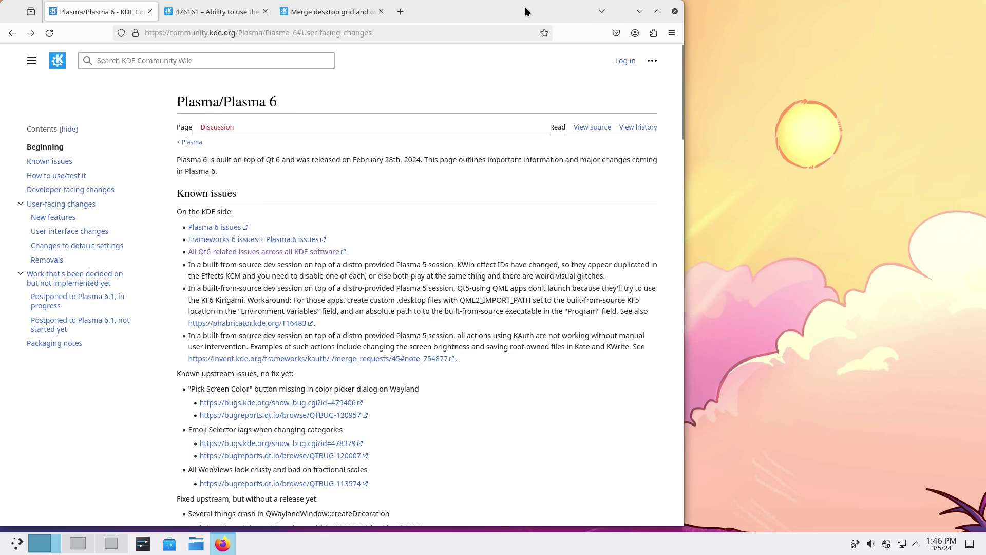
{"action": "left_click_drag", "start_coordinate": [529, 11], "coordinate": [694, 12]}
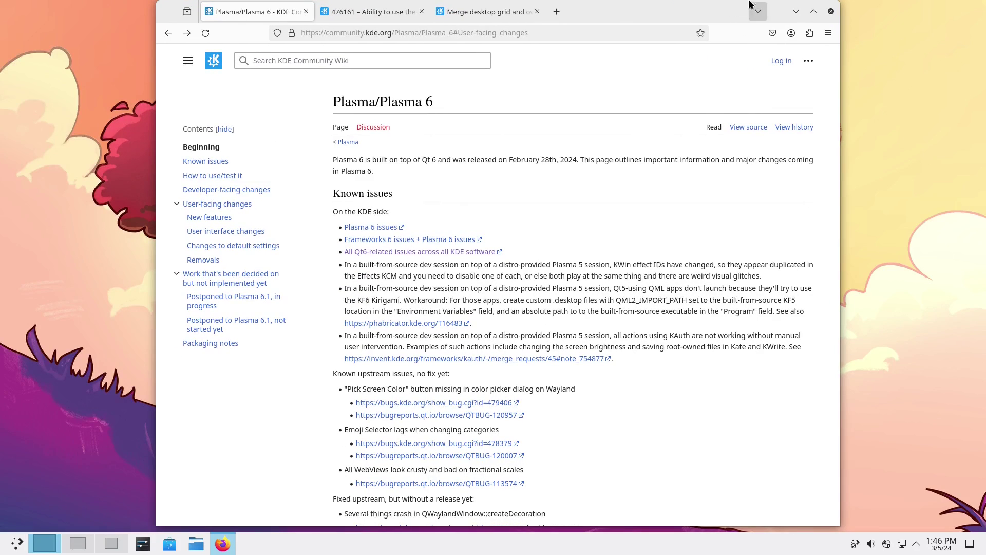
{"action": "mouse_move", "coordinate": [735, 5]}
{"action": "left_click_drag", "start_coordinate": [717, 7], "coordinate": [718, 44]}
{"action": "middle_click", "coordinate": [703, 139]}
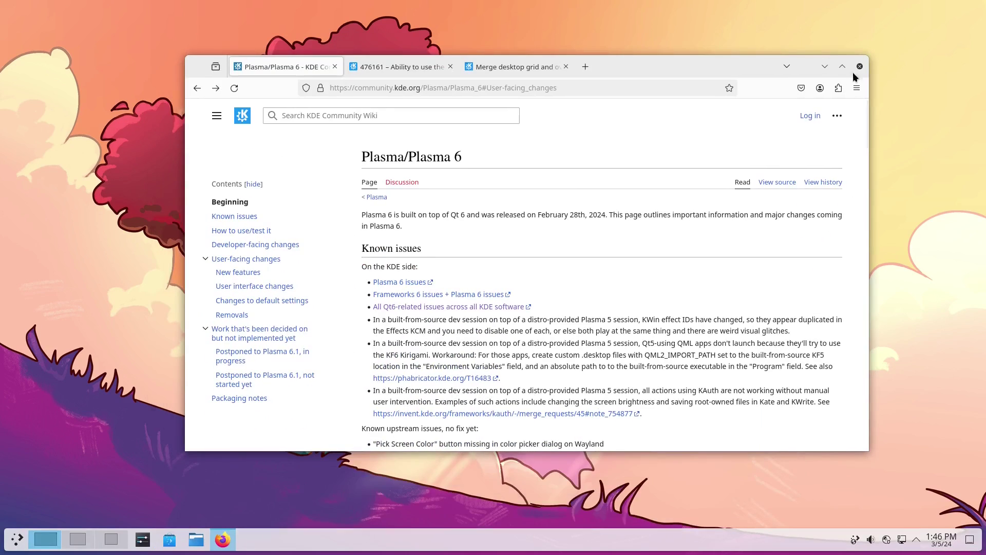
Step: Minimize Firefox, restore it from the taskbar, maximize and unmaximize it, then minimize it again
{"action": "left_click", "coordinate": [825, 66]}
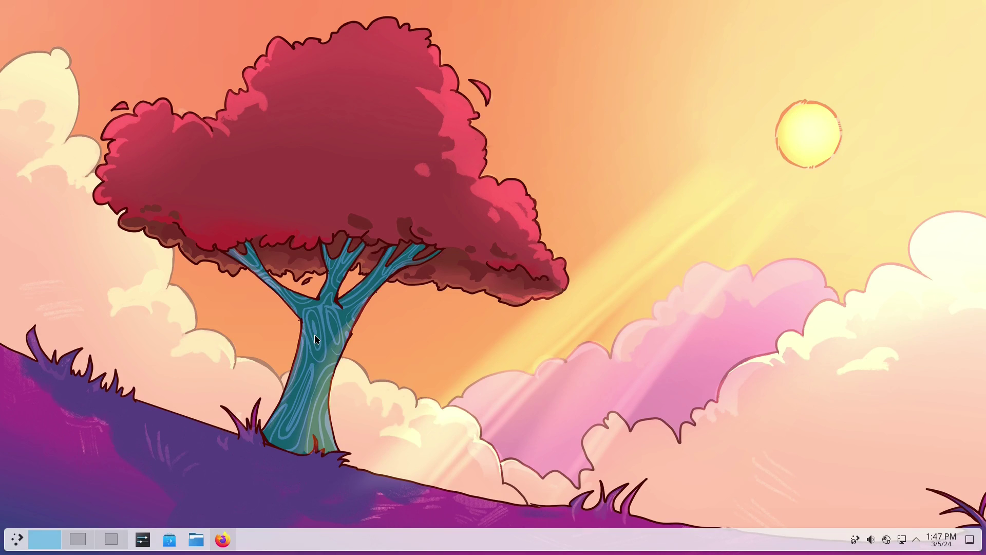
{"action": "left_click", "coordinate": [224, 539]}
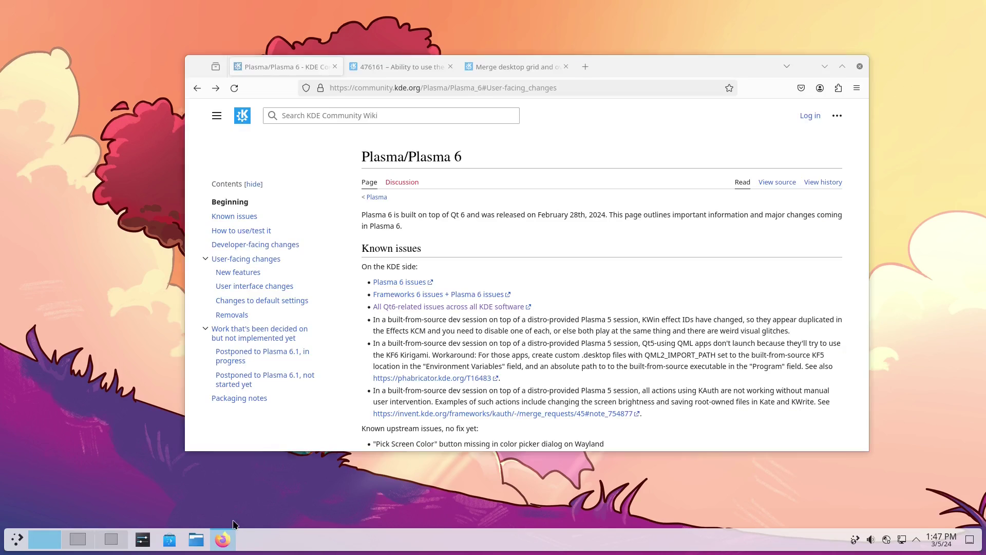
{"action": "left_click", "coordinate": [842, 67]}
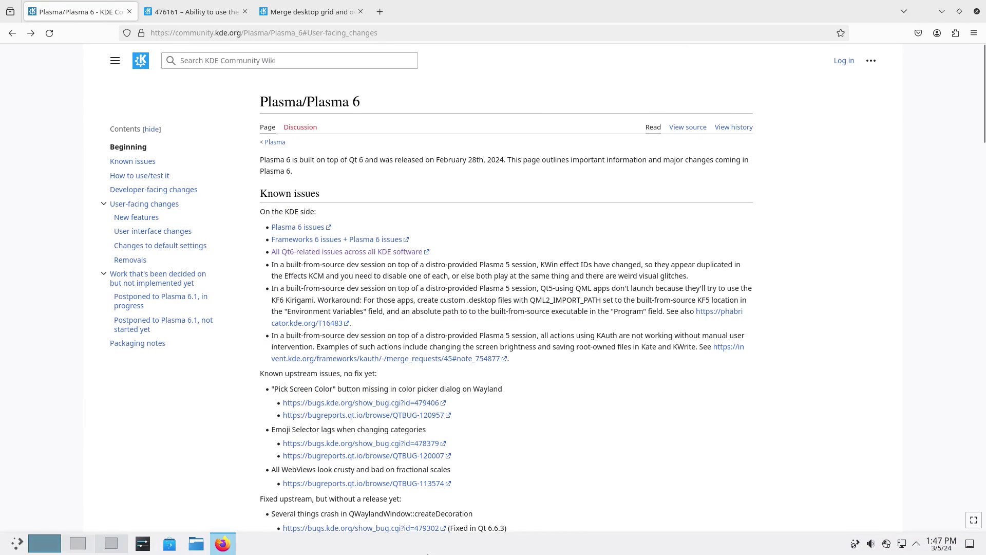
{"action": "left_click", "coordinate": [959, 12]}
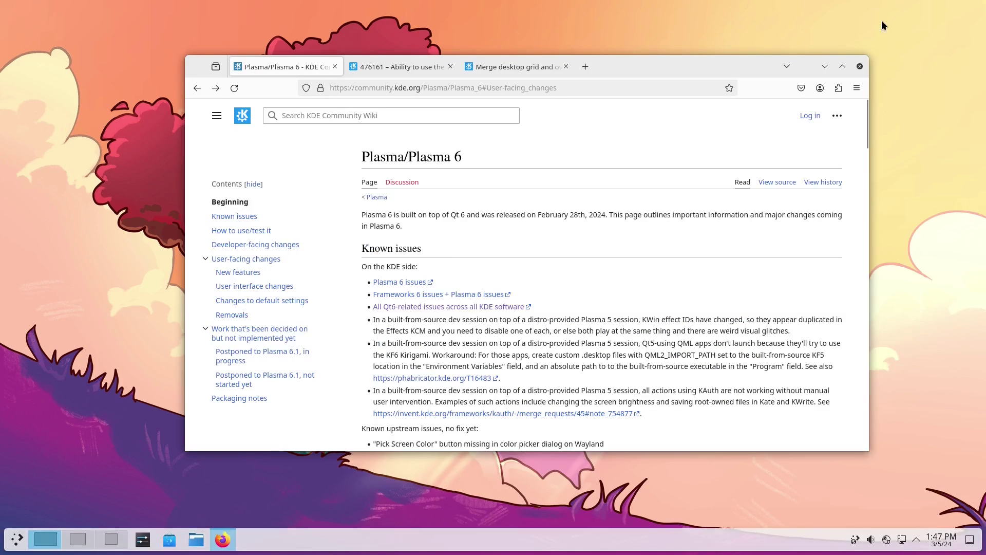
{"action": "left_click", "coordinate": [824, 66]}
Step: Turn off Floating for the bottom panel in edit mode, then exit edit mode
{"action": "right_click", "coordinate": [458, 549]}
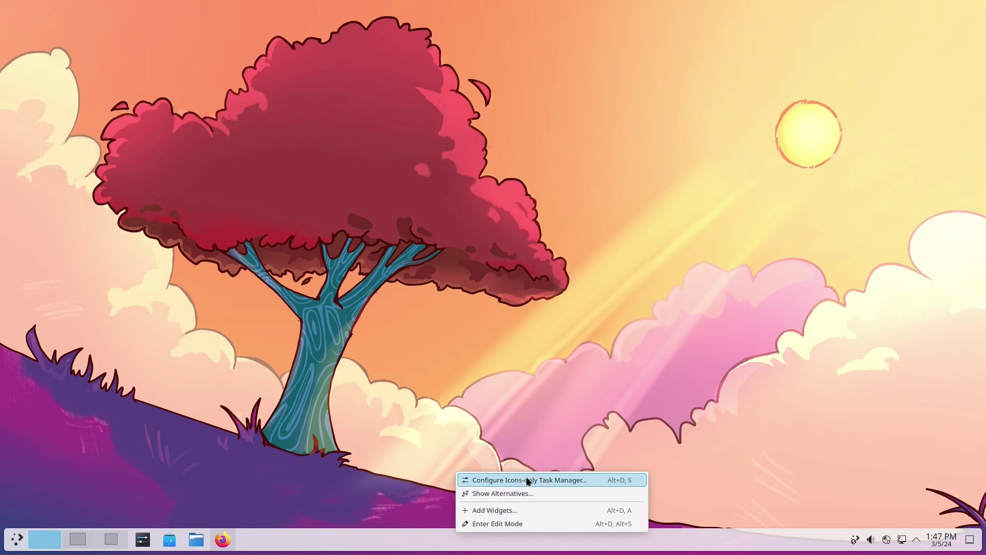
{"action": "left_click", "coordinate": [514, 523]}
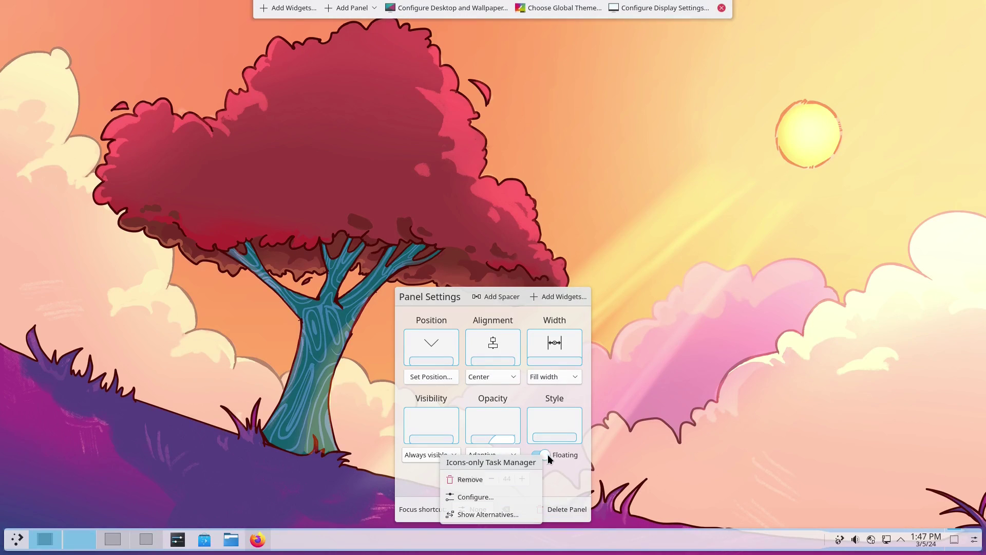
{"action": "left_click", "coordinate": [546, 454]}
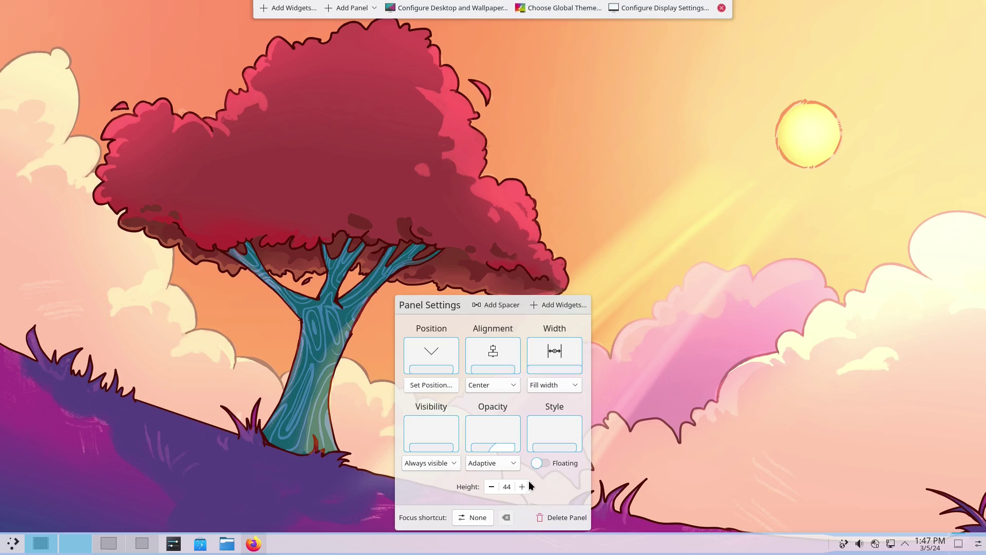
{"action": "left_click", "coordinate": [722, 8]}
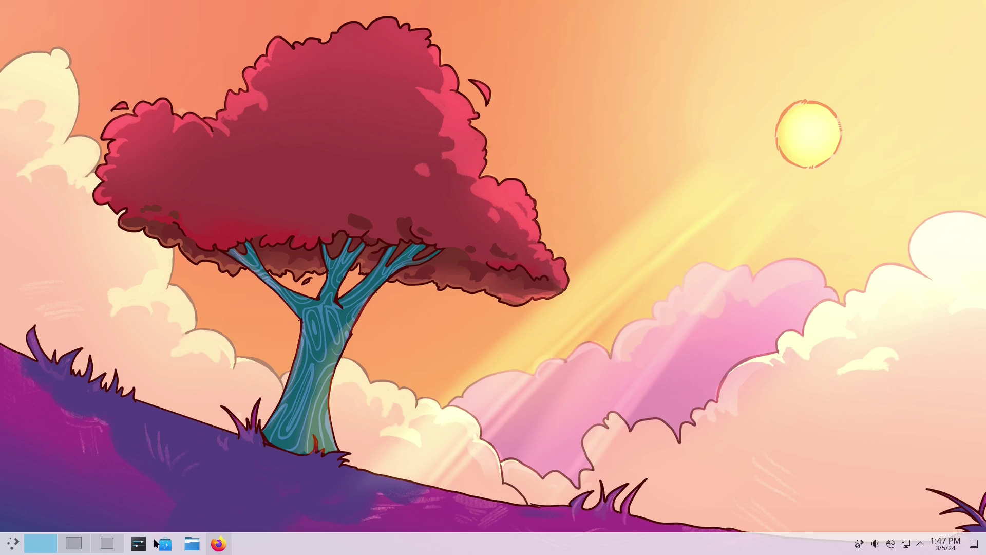
Step: Launch System Settings and open About this System, showing KDE neon 6.0 with Plasma 6.0.0
{"action": "left_click", "coordinate": [139, 543]}
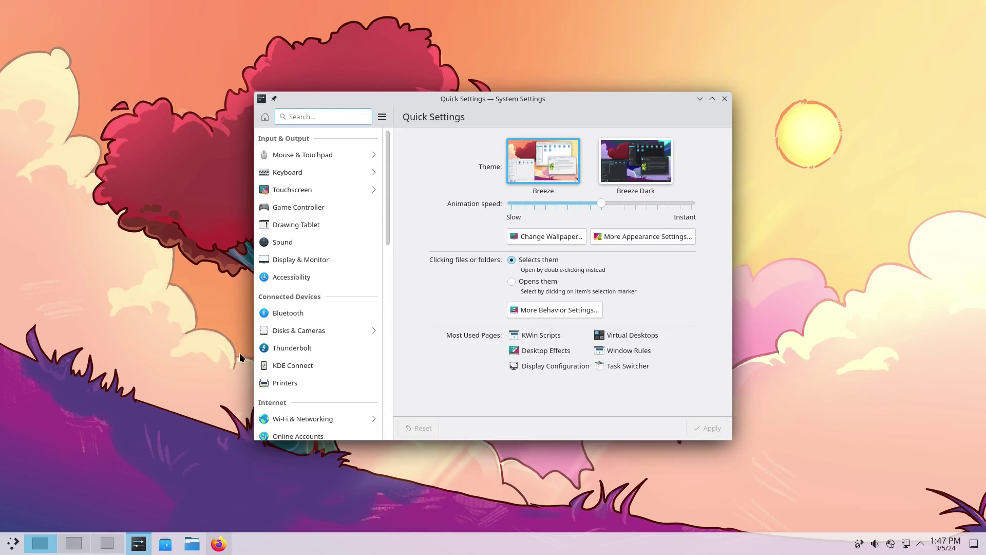
{"action": "scroll", "coordinate": [316, 383], "scroll_direction": "down", "scroll_amount": 3}
{"action": "scroll", "coordinate": [323, 383], "scroll_direction": "down", "scroll_amount": 4}
{"action": "scroll", "coordinate": [341, 262], "scroll_direction": "down", "scroll_amount": 5}
{"action": "scroll", "coordinate": [308, 319], "scroll_direction": "down", "scroll_amount": 2}
{"action": "left_click", "coordinate": [312, 333]}
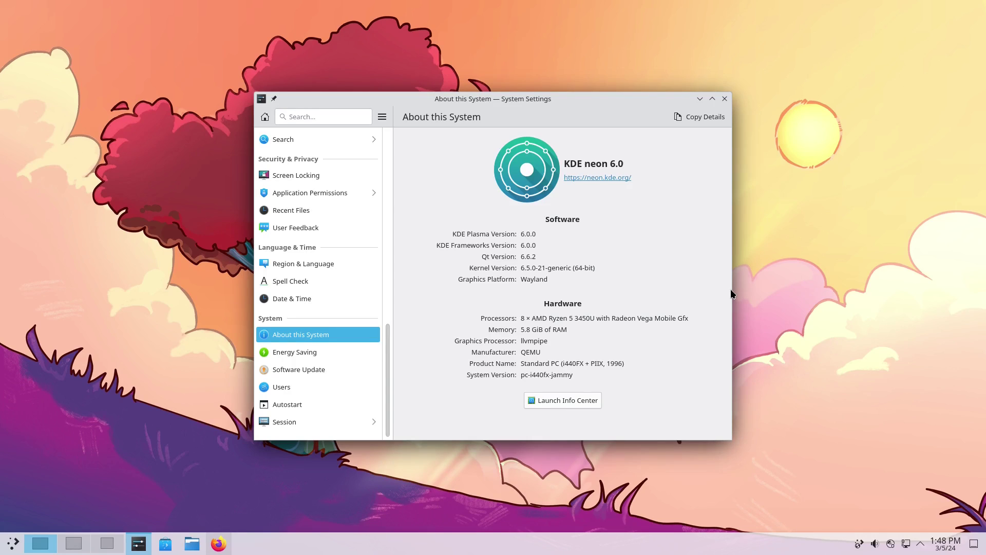
{"action": "left_click", "coordinate": [13, 543]}
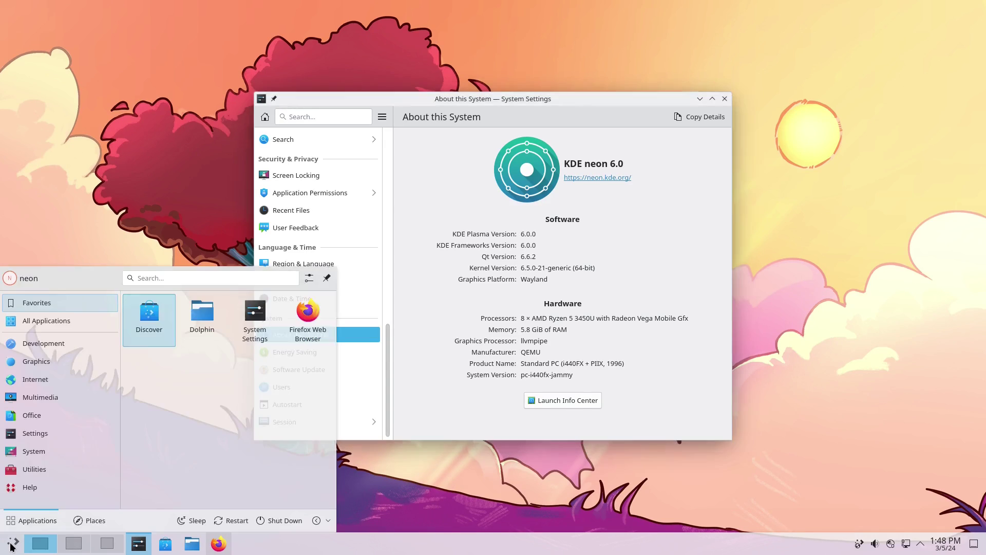
{"action": "left_click", "coordinate": [278, 516]}
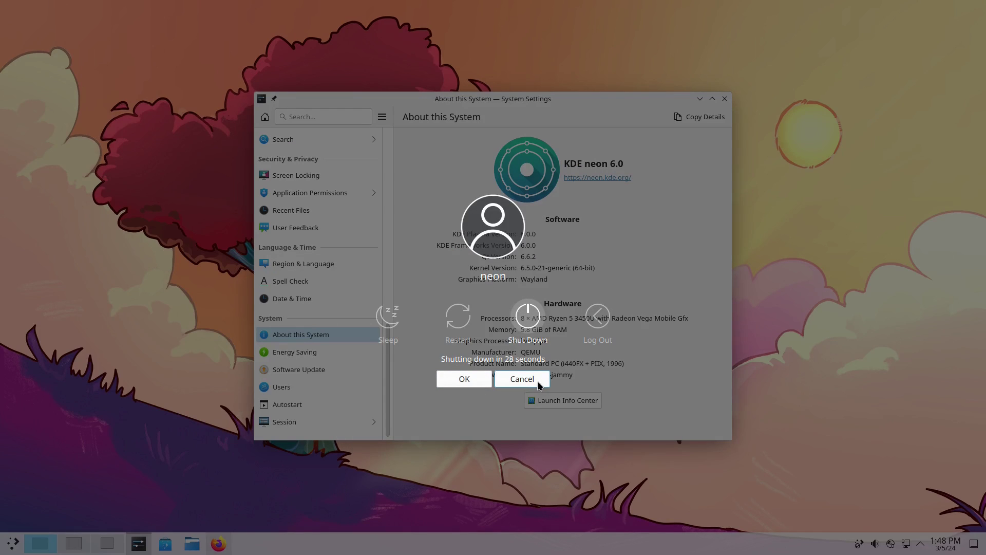
{"action": "left_click", "coordinate": [522, 379]}
{"action": "left_click", "coordinate": [5, 546]}
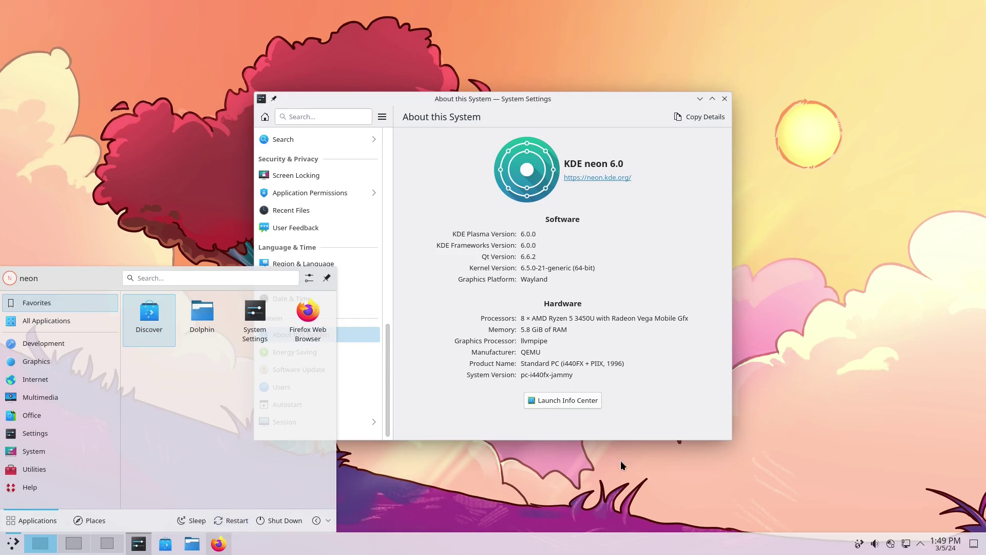
{"action": "left_click", "coordinate": [234, 521]}
{"action": "left_click", "coordinate": [517, 385]}
{"action": "left_click", "coordinate": [12, 546]}
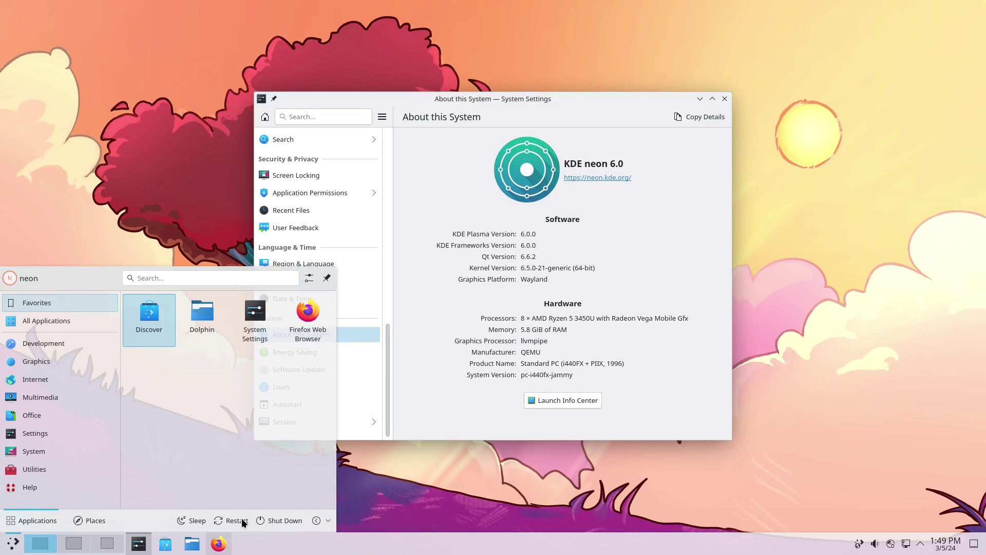
{"action": "left_click", "coordinate": [330, 523]}
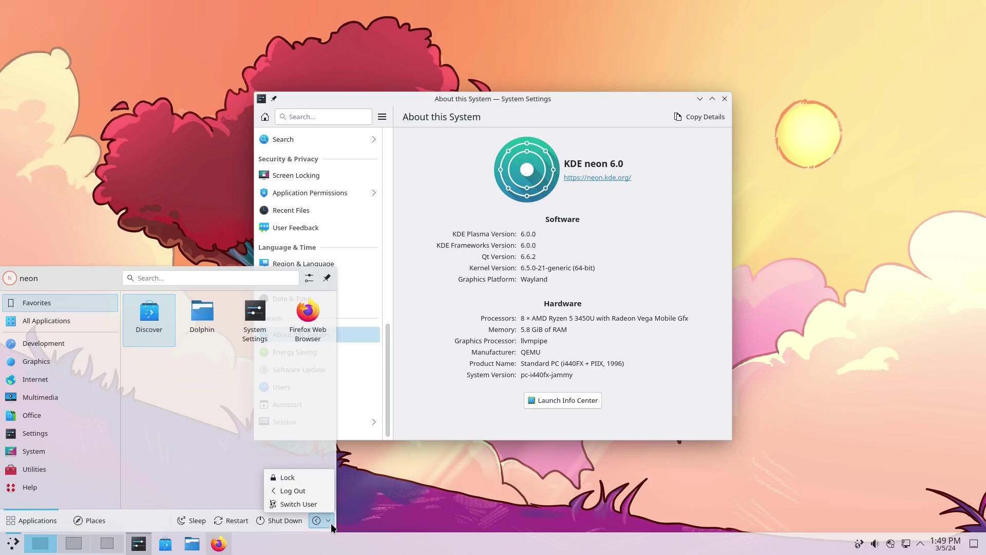
{"action": "left_click", "coordinate": [304, 492]}
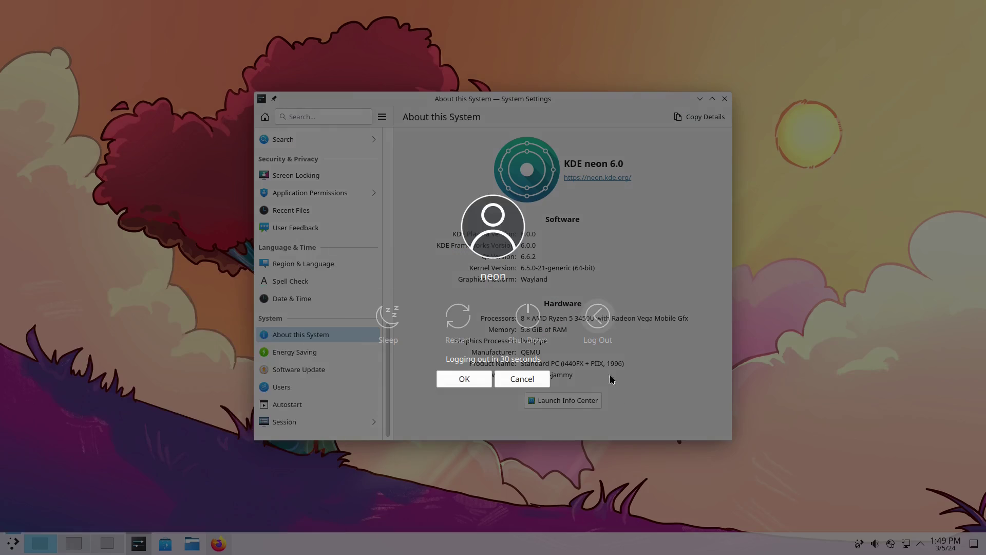
{"action": "left_click", "coordinate": [525, 378]}
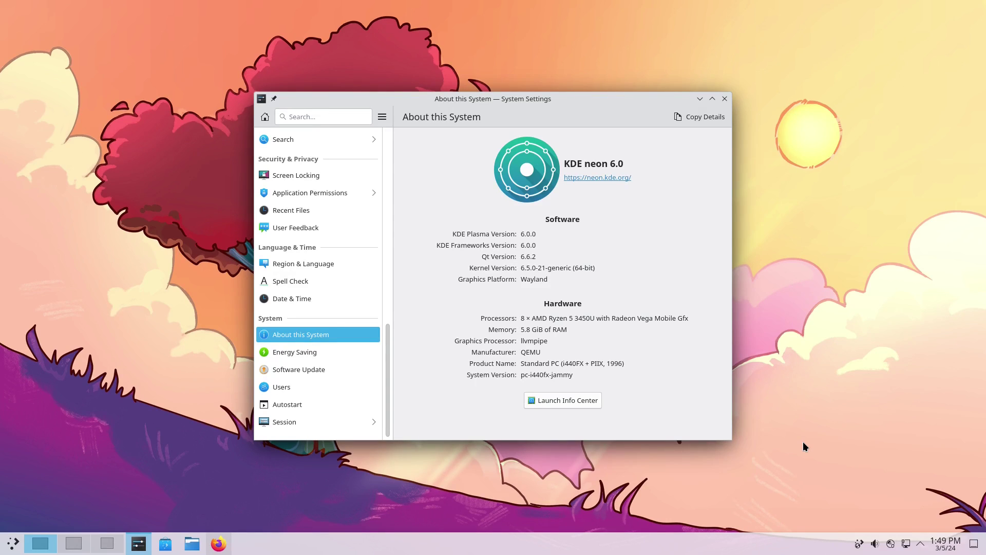
Step: Open Discover, confirm there are no pending updates, then browse Home and open All Applications
{"action": "left_click", "coordinate": [166, 544]}
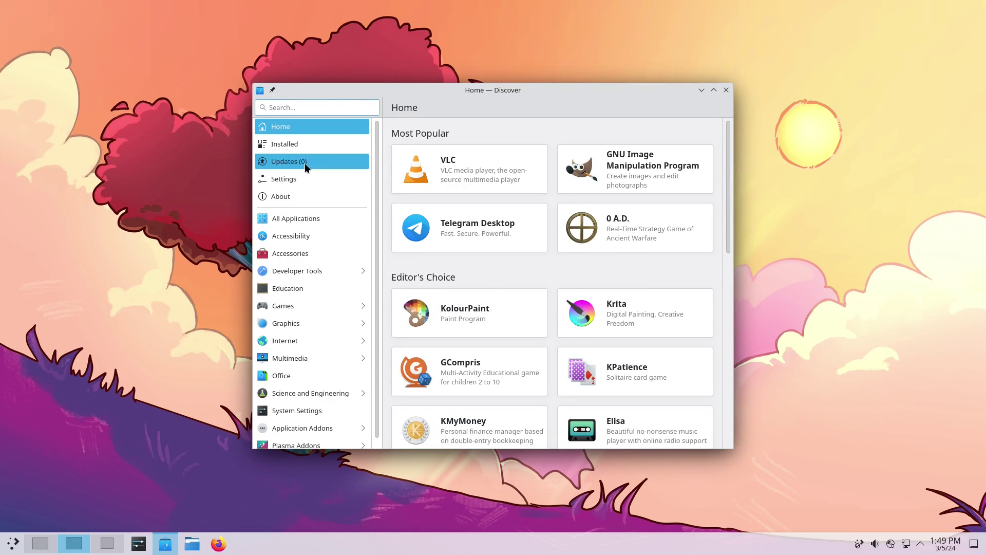
{"action": "left_click", "coordinate": [305, 163]}
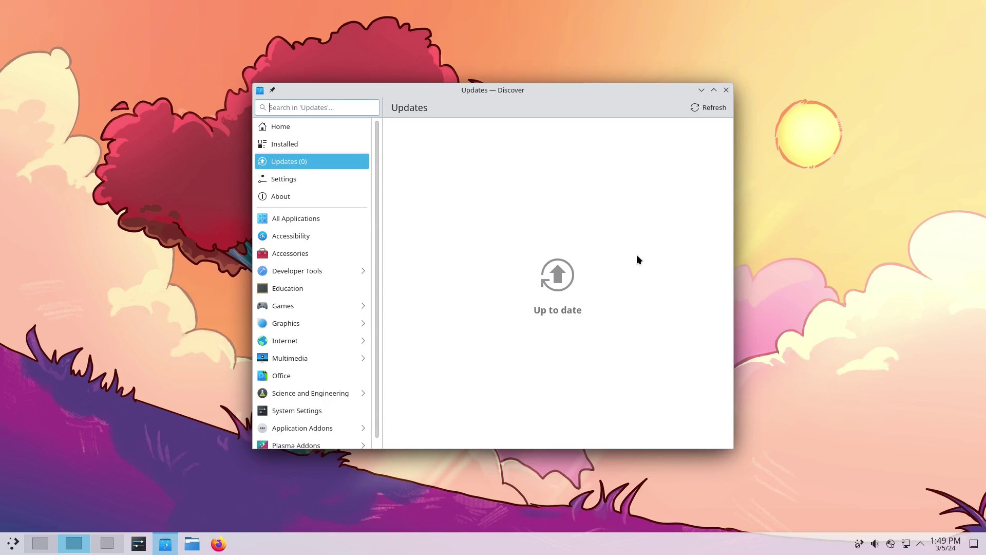
{"action": "left_click", "coordinate": [272, 126]}
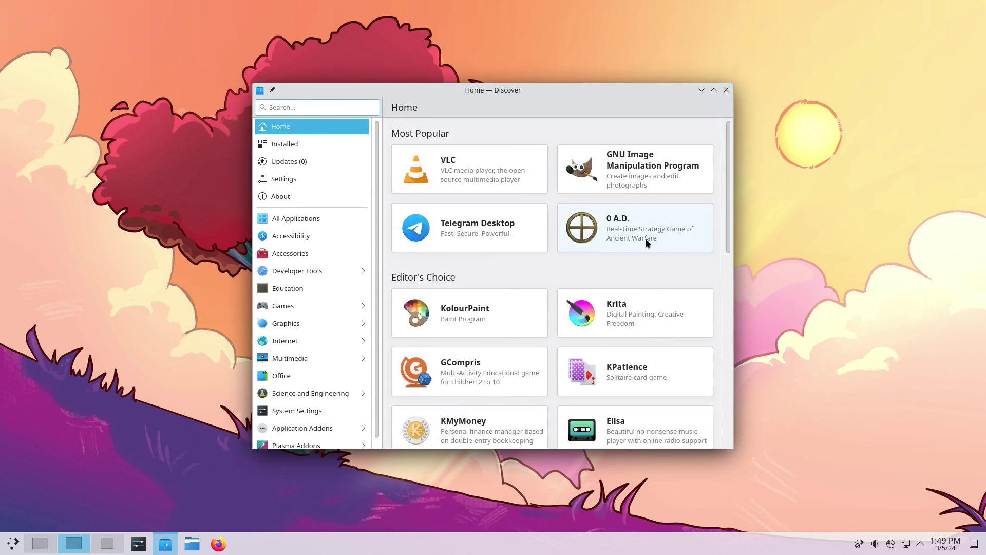
{"action": "scroll", "coordinate": [658, 292], "scroll_direction": "down", "scroll_amount": 7}
{"action": "scroll", "coordinate": [657, 294], "scroll_direction": "down", "scroll_amount": 5}
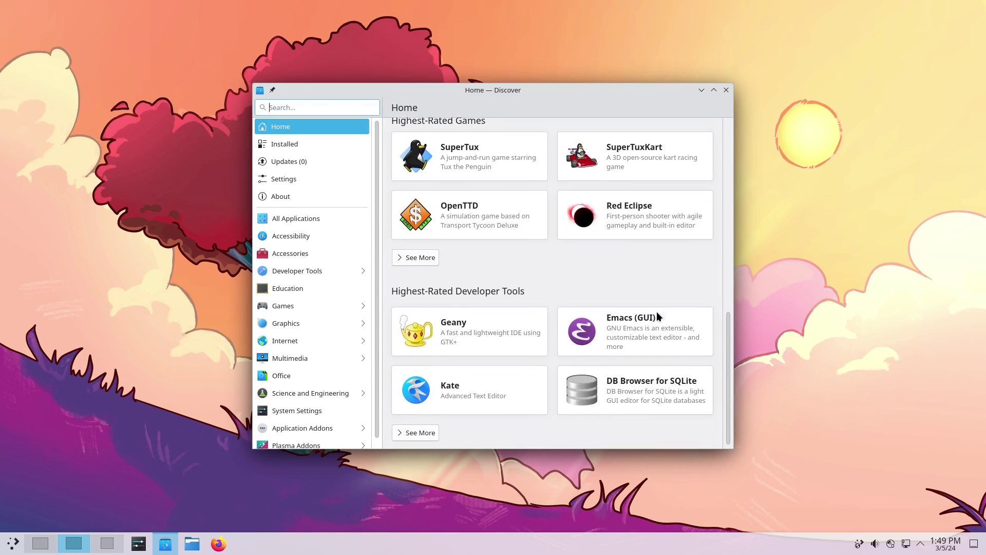
{"action": "scroll", "coordinate": [639, 342], "scroll_direction": "up", "scroll_amount": 12}
{"action": "left_click", "coordinate": [317, 216]}
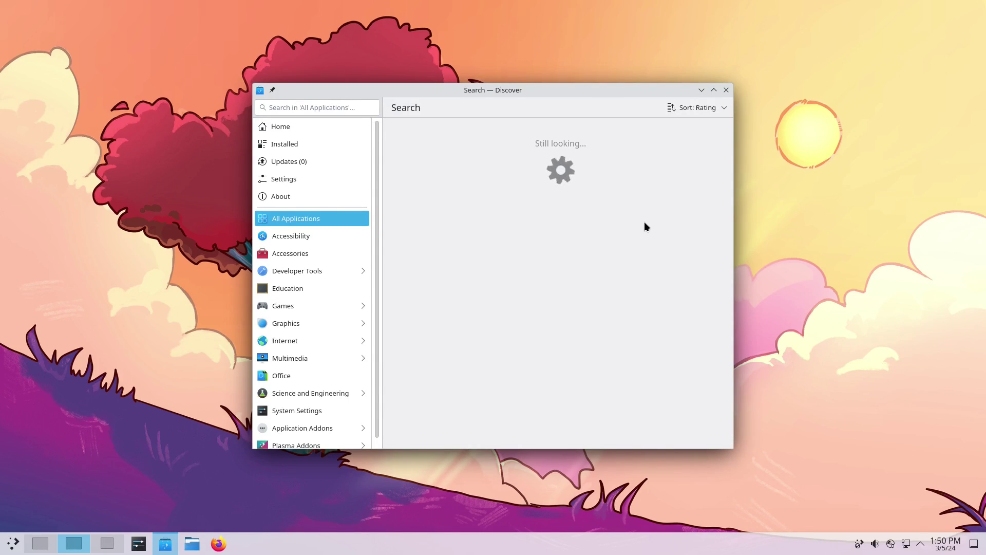
Step: Scroll through the list of 4,304 available applications
{"action": "scroll", "coordinate": [610, 273], "scroll_direction": "down", "scroll_amount": 5}
{"action": "scroll", "coordinate": [610, 274], "scroll_direction": "up", "scroll_amount": 2}
{"action": "scroll", "coordinate": [610, 273], "scroll_direction": "down", "scroll_amount": 6}
{"action": "scroll", "coordinate": [610, 273], "scroll_direction": "down", "scroll_amount": 2}
{"action": "scroll", "coordinate": [611, 274], "scroll_direction": "up", "scroll_amount": 3}
{"action": "scroll", "coordinate": [610, 274], "scroll_direction": "down", "scroll_amount": 4}
{"action": "scroll", "coordinate": [611, 278], "scroll_direction": "down", "scroll_amount": 1}
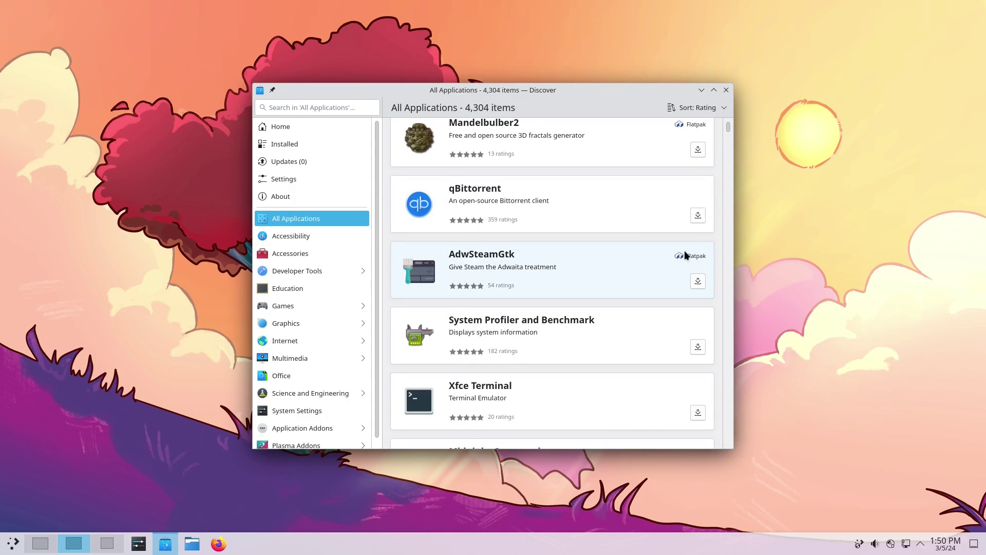
{"action": "scroll", "coordinate": [684, 260], "scroll_direction": "up", "scroll_amount": 3}
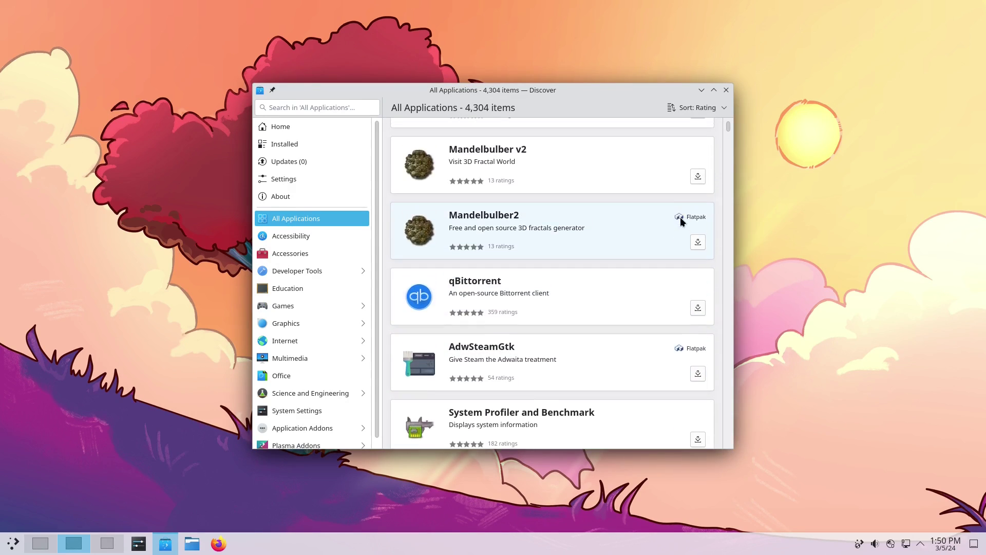
Step: Review Discover's software sources, return Home, then switch to Dolphin on Desktop 3
{"action": "left_click", "coordinate": [287, 177]}
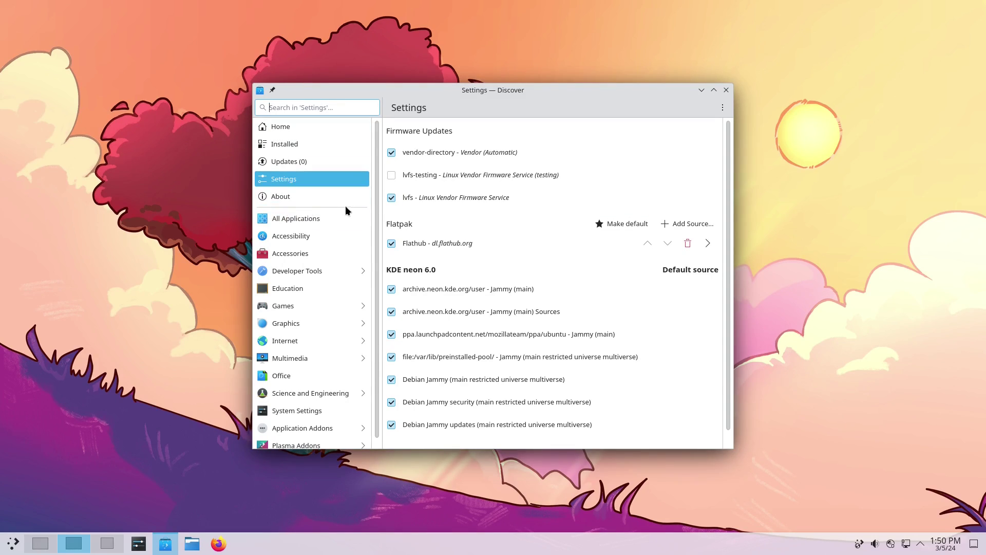
{"action": "scroll", "coordinate": [513, 295], "scroll_direction": "down", "scroll_amount": 1}
{"action": "scroll", "coordinate": [524, 308], "scroll_direction": "up", "scroll_amount": 1}
{"action": "left_click", "coordinate": [284, 126]}
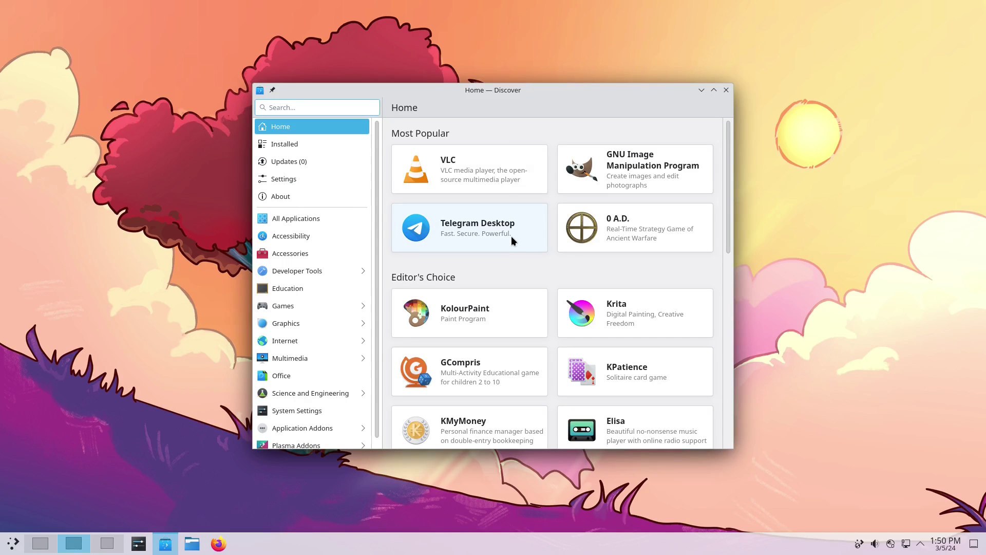
{"action": "left_click", "coordinate": [106, 543]}
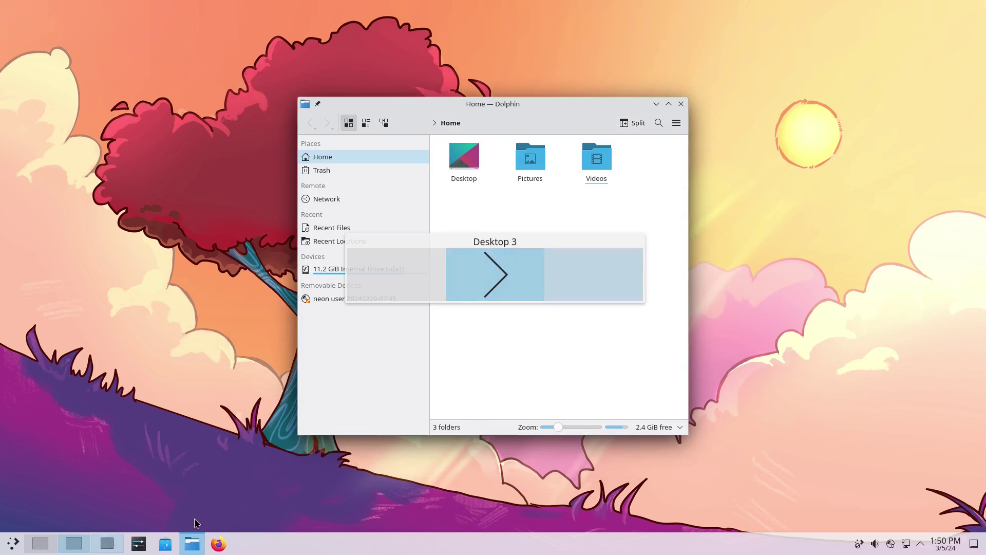
{"action": "double_click", "coordinate": [600, 166]}
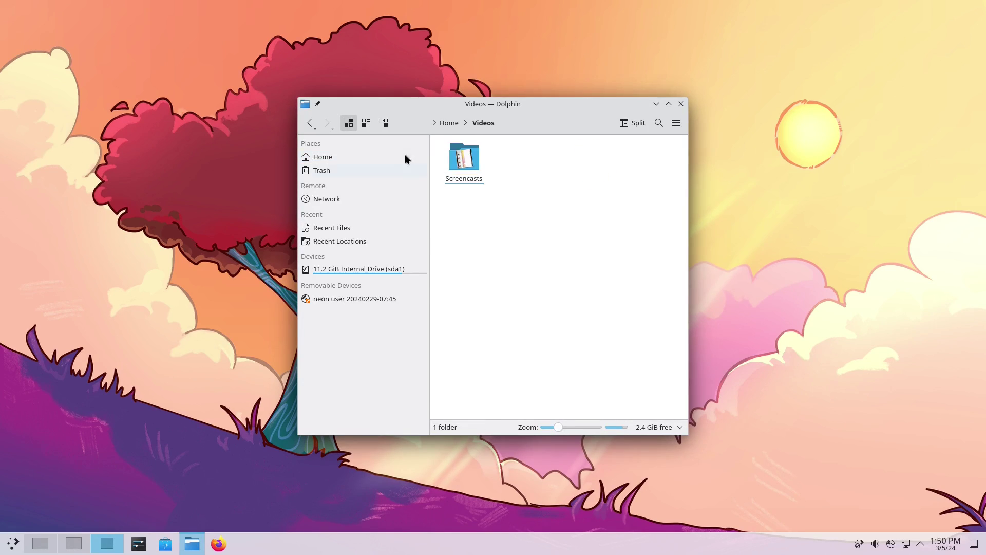
{"action": "left_click", "coordinate": [310, 124]}
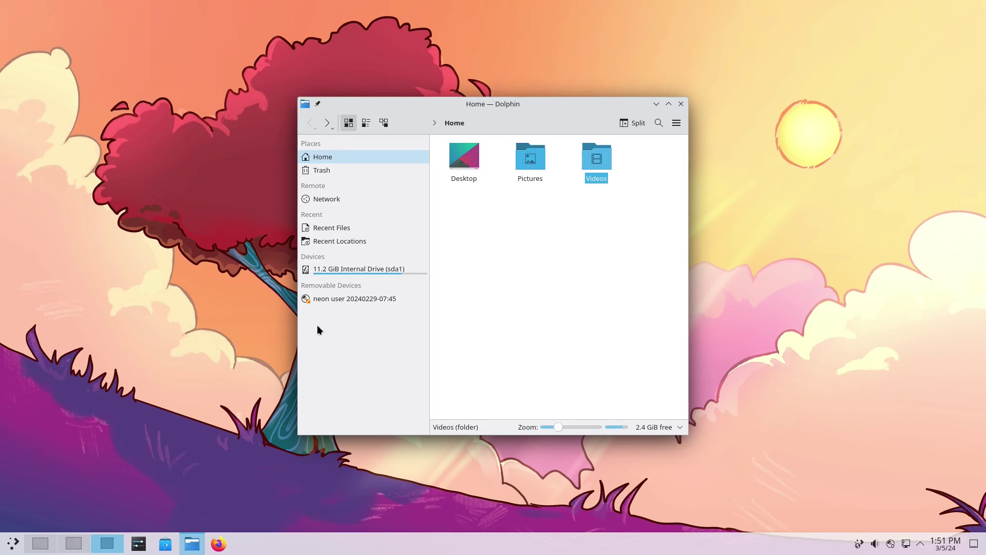
Step: Bring back System Settings and search 'wall' to open the Wallpaper page
{"action": "left_click", "coordinate": [138, 544]}
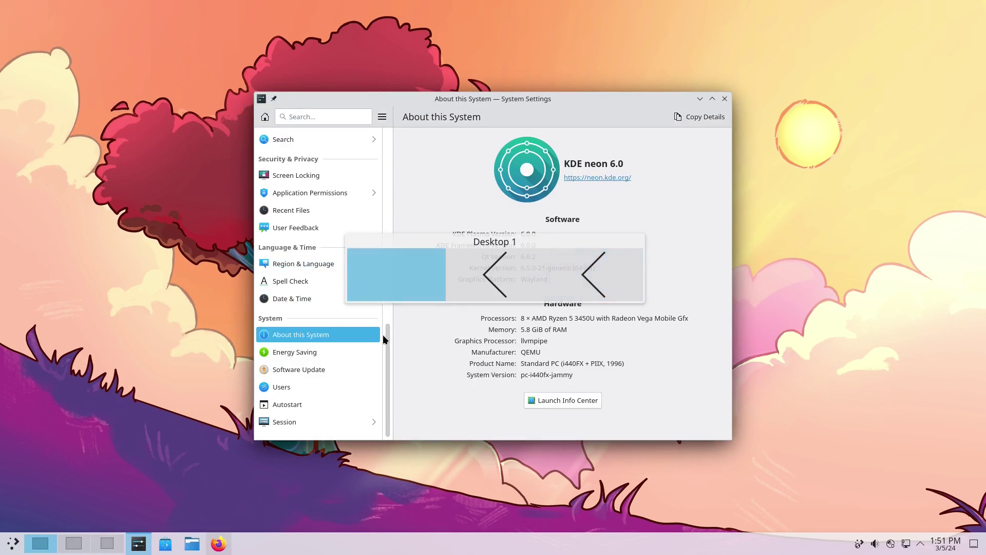
{"action": "left_click", "coordinate": [301, 117]}
{"action": "type", "text": "wall"}
{"action": "left_click", "coordinate": [299, 227]}
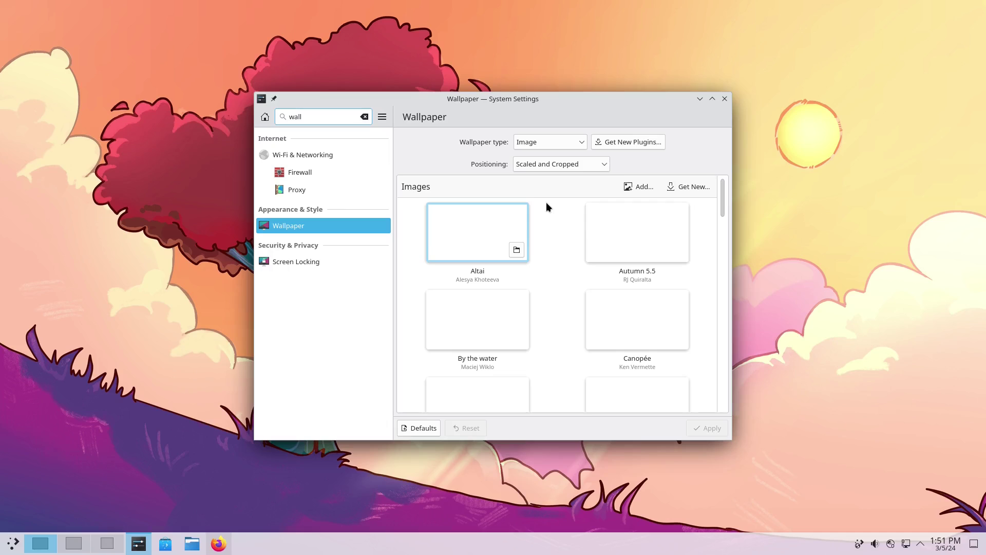
{"action": "scroll", "coordinate": [540, 334], "scroll_direction": "down", "scroll_amount": 2}
{"action": "scroll", "coordinate": [538, 336], "scroll_direction": "down", "scroll_amount": 5}
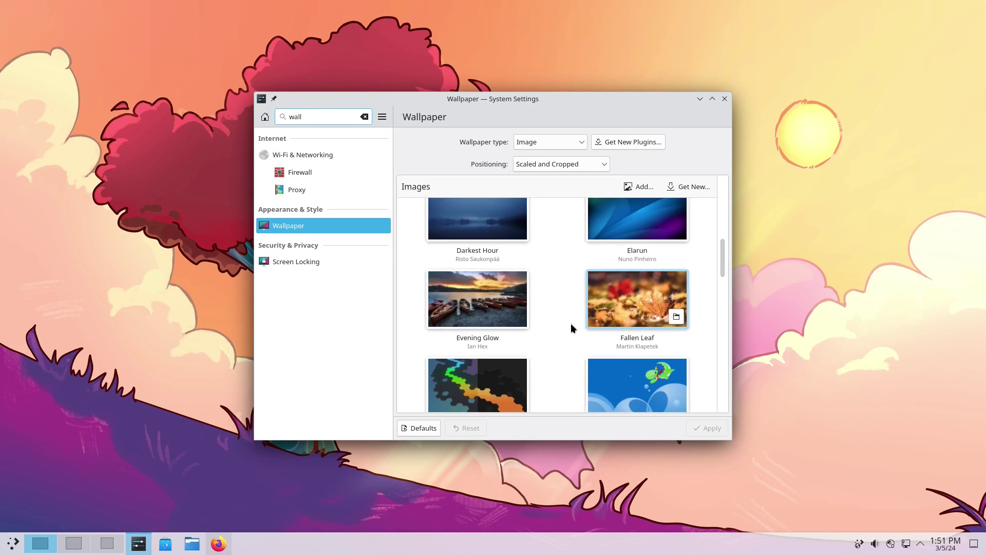
{"action": "scroll", "coordinate": [571, 321], "scroll_direction": "down", "scroll_amount": 2}
Step: Select and apply the Grey wallpaper to the desktop
{"action": "right_click", "coordinate": [907, 250]}
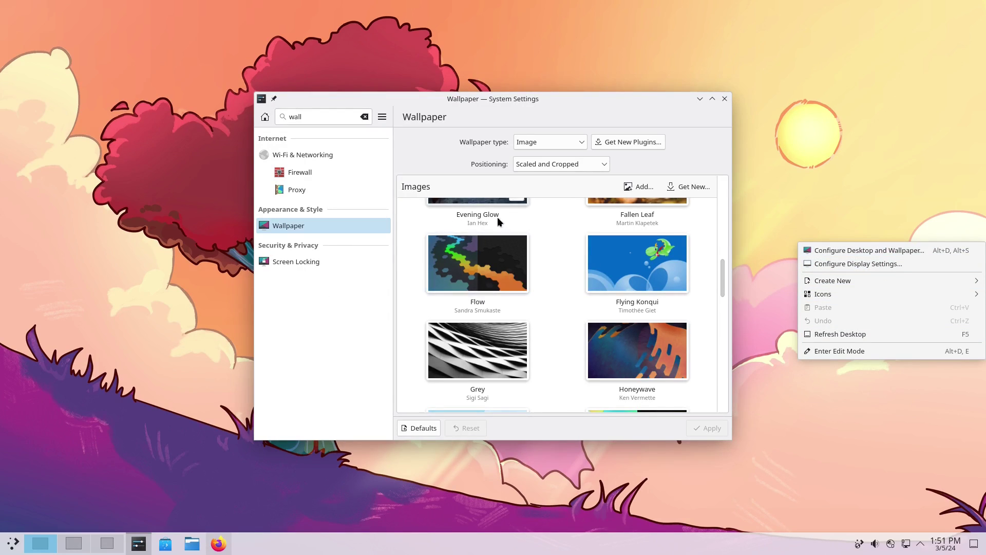
{"action": "left_click", "coordinate": [506, 341]}
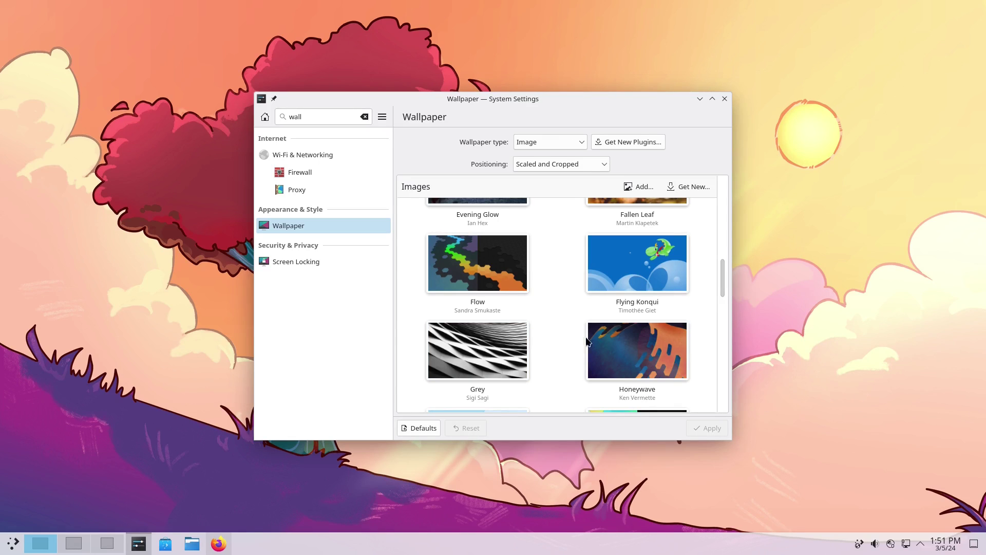
{"action": "left_click", "coordinate": [483, 343]}
{"action": "left_click", "coordinate": [700, 427]}
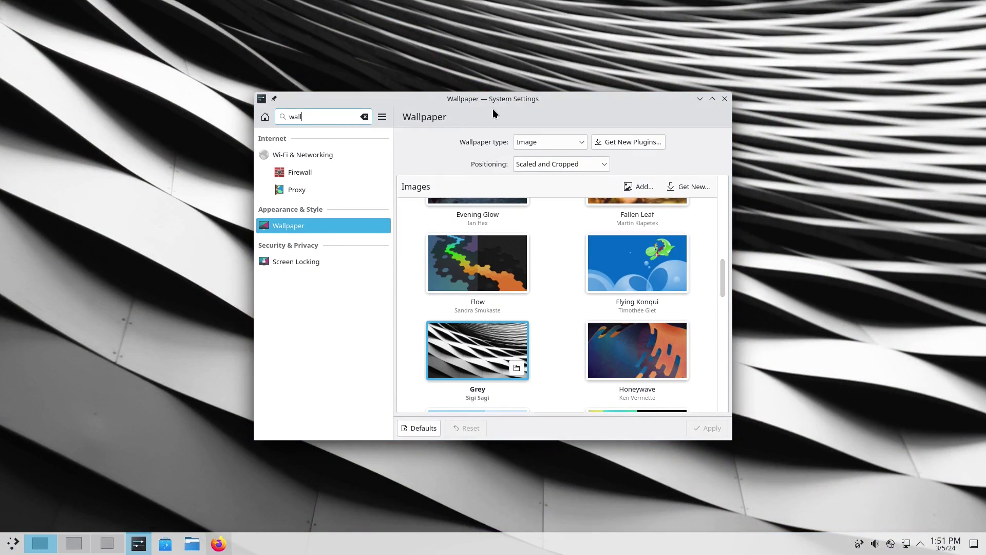
Step: Clear the search, open Colors & Themes > Colors and apply a grey accent colour
{"action": "left_click", "coordinate": [364, 116]}
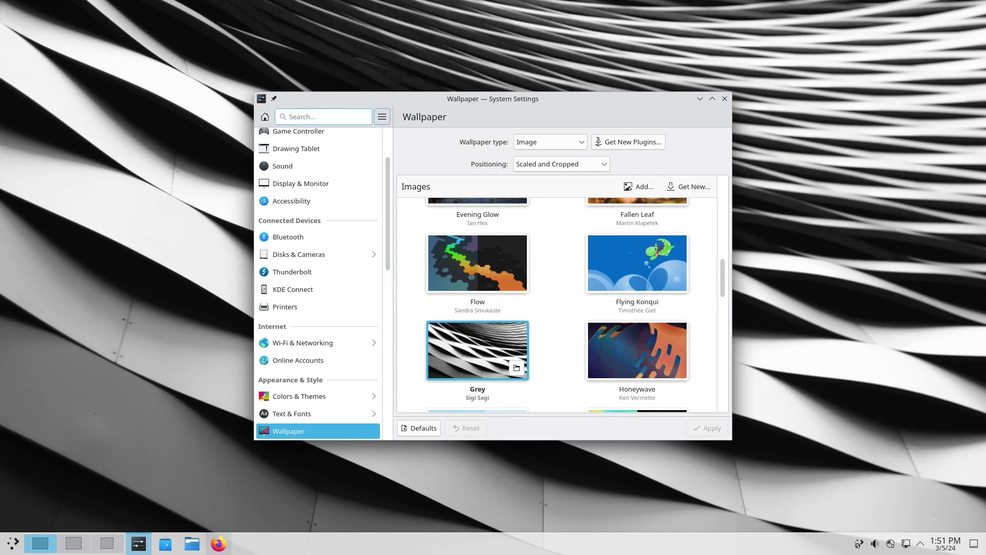
{"action": "scroll", "coordinate": [322, 270], "scroll_direction": "up", "scroll_amount": 3}
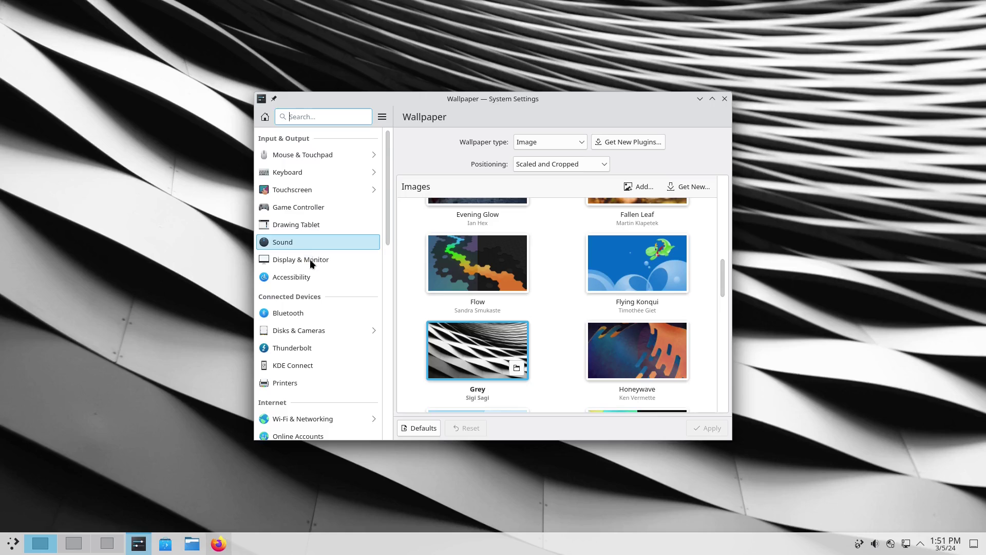
{"action": "scroll", "coordinate": [321, 268], "scroll_direction": "down", "scroll_amount": 3}
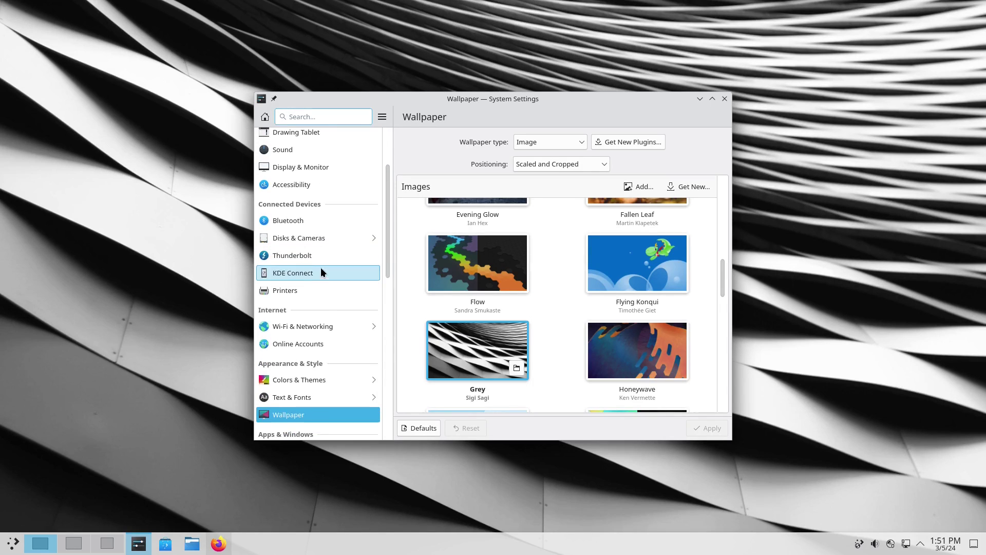
{"action": "left_click", "coordinate": [307, 380]}
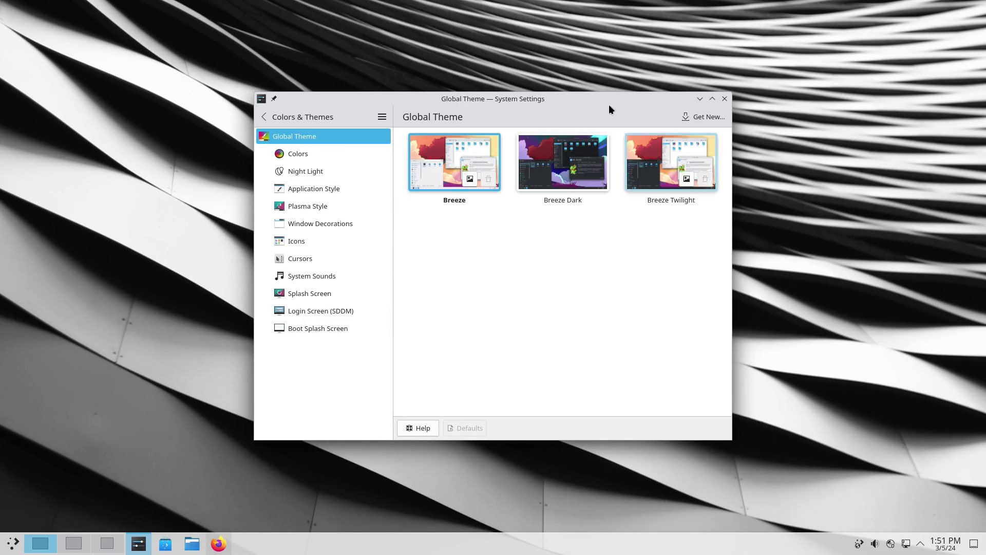
{"action": "left_click_drag", "start_coordinate": [557, 101], "coordinate": [561, 155]}
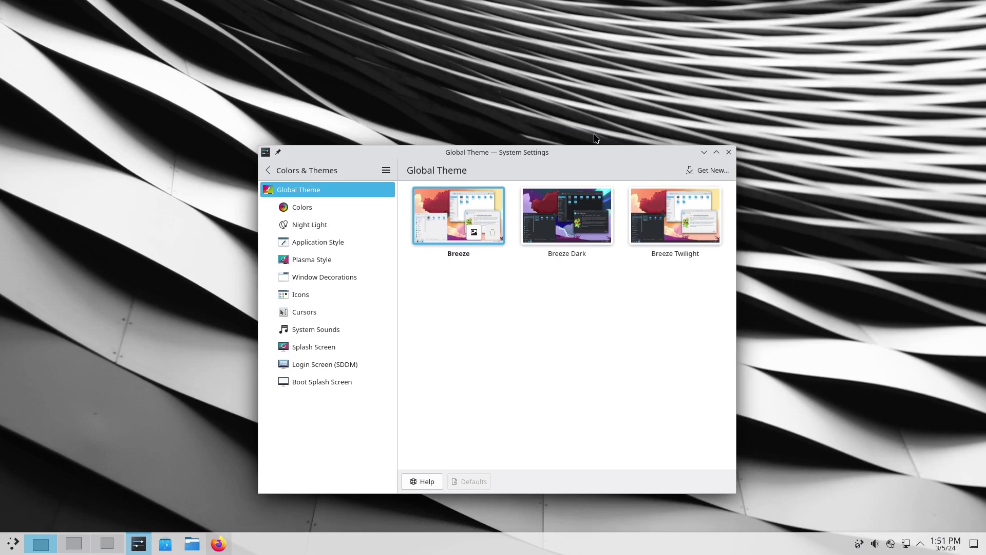
{"action": "left_click", "coordinate": [336, 206]}
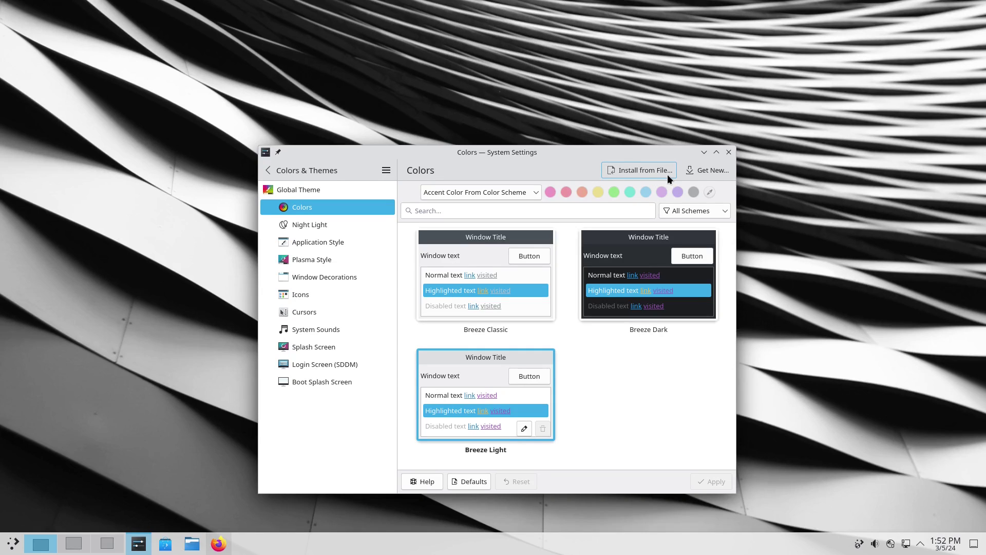
{"action": "left_click_drag", "start_coordinate": [630, 150], "coordinate": [712, 119]}
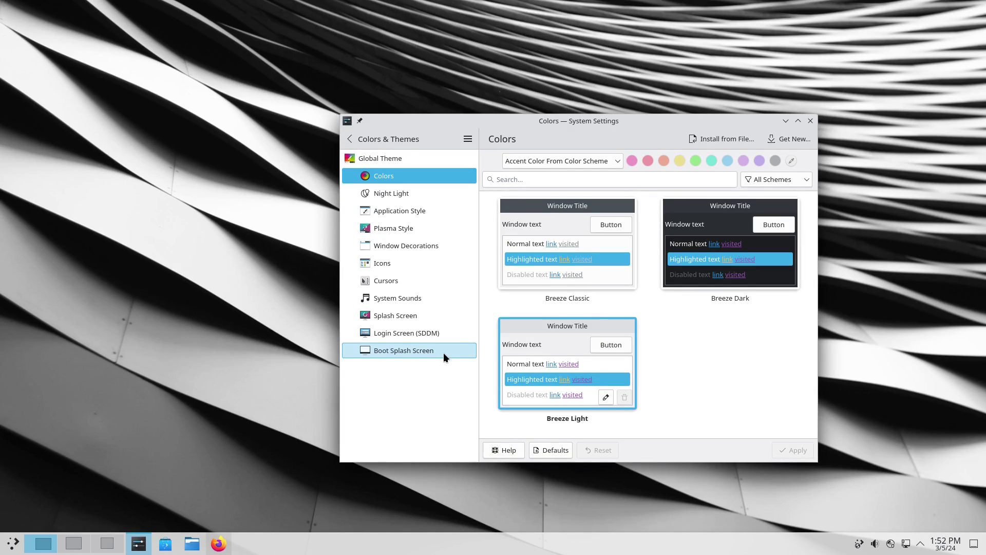
{"action": "left_click", "coordinate": [776, 161]}
{"action": "left_click", "coordinate": [797, 450]}
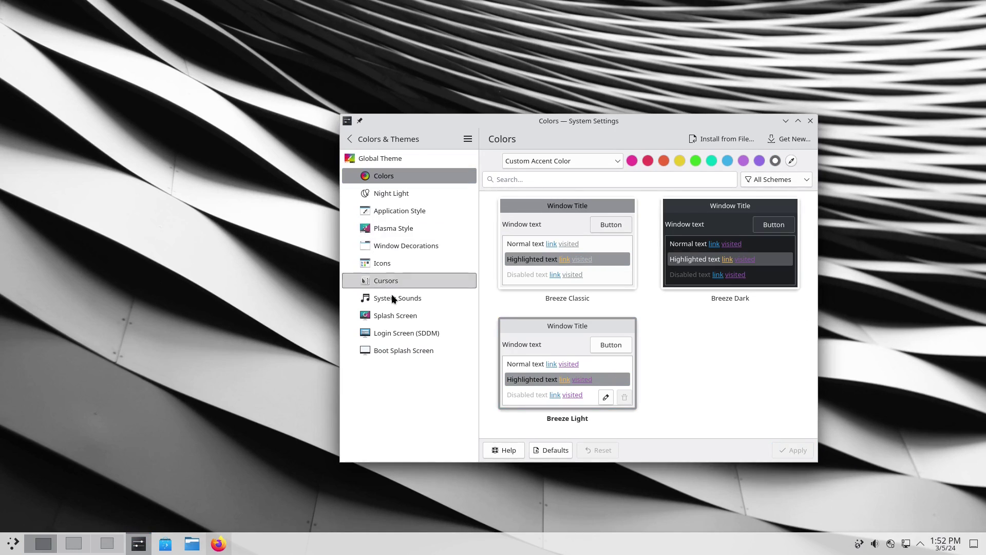
Step: Browse the launcher's Settings category, then show the Global Theme choices including Breeze and Breeze Dark
{"action": "left_click", "coordinate": [12, 543]}
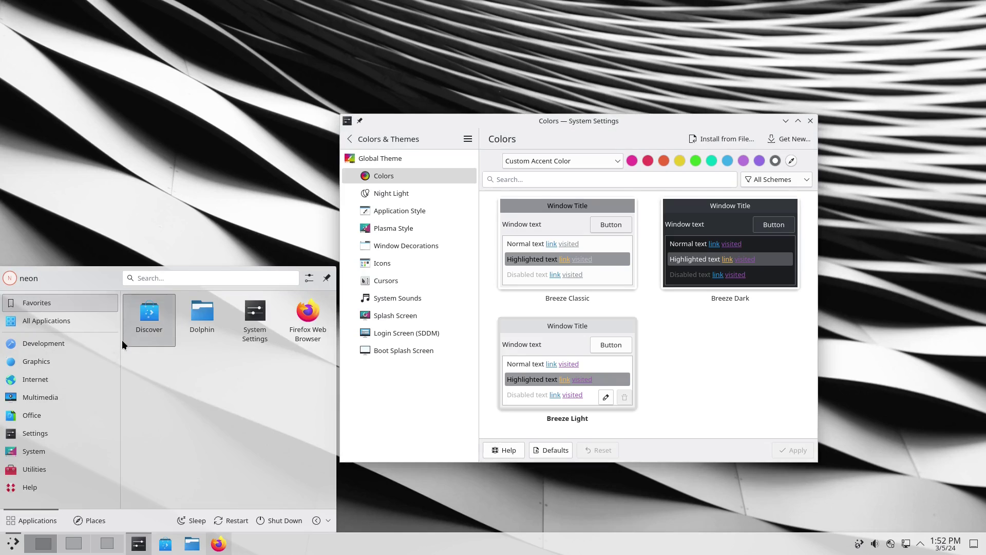
{"action": "left_click", "coordinate": [35, 433]}
{"action": "left_click", "coordinate": [392, 139]}
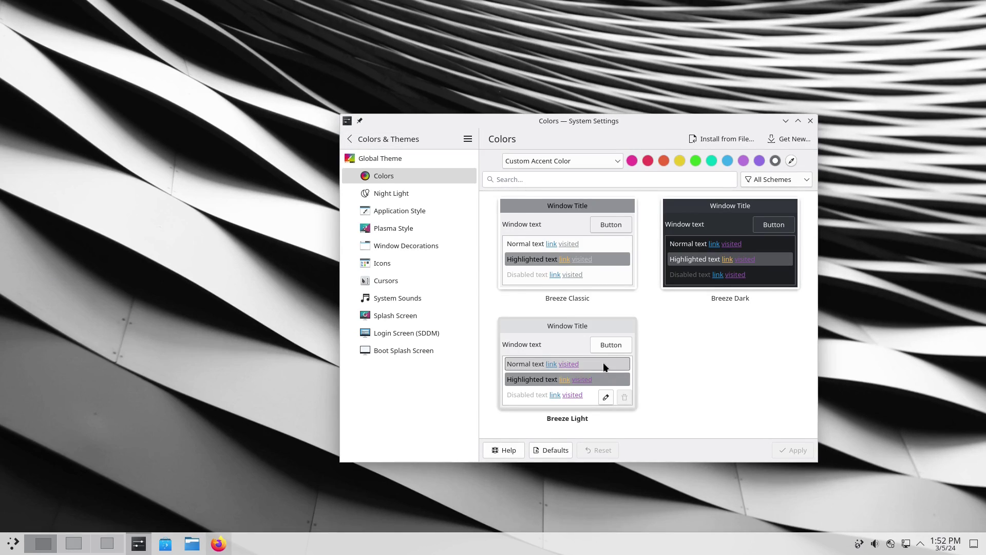
{"action": "left_click", "coordinate": [387, 158]}
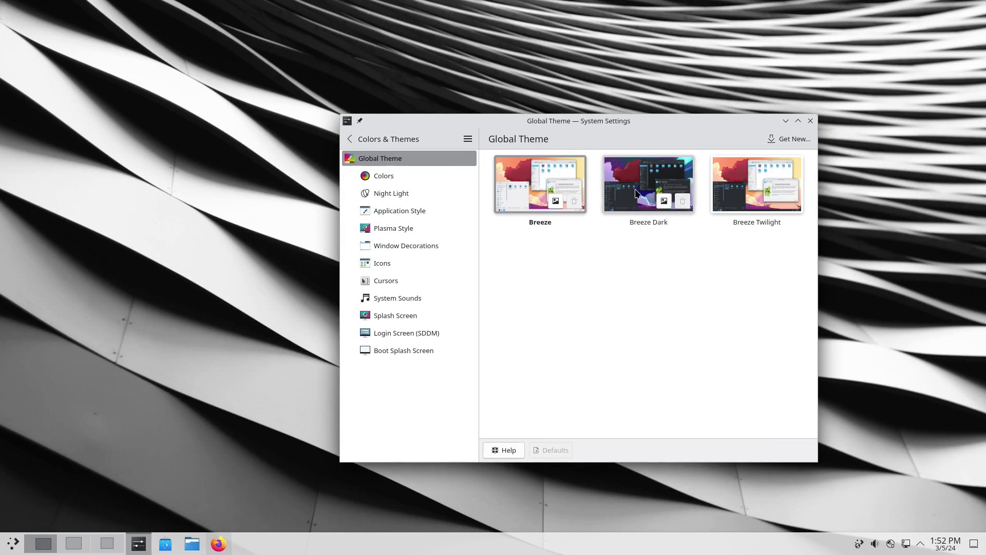
Step: Apply the Breeze Dark global theme, including its desktop and window layout
{"action": "left_click", "coordinate": [637, 178]}
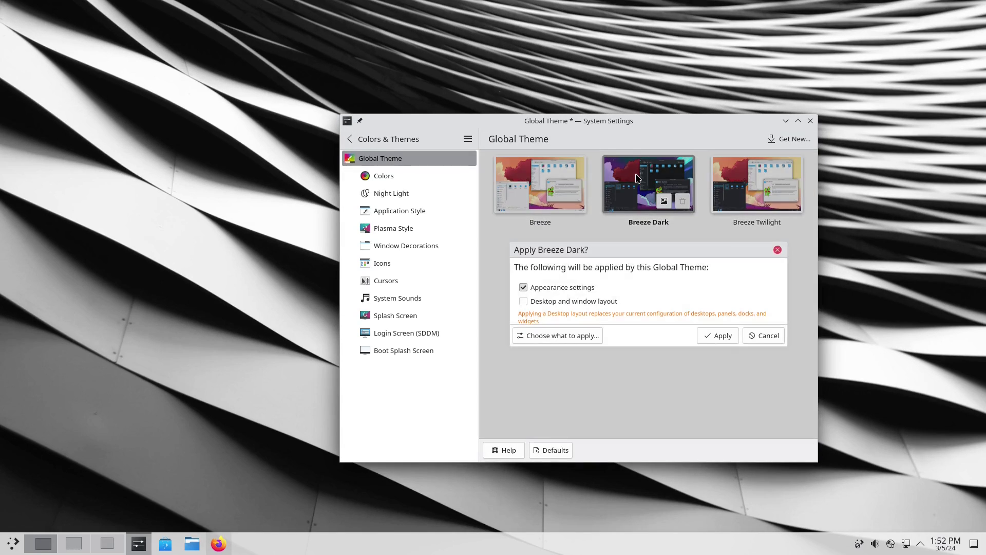
{"action": "left_click", "coordinate": [550, 304]}
{"action": "left_click", "coordinate": [722, 334]}
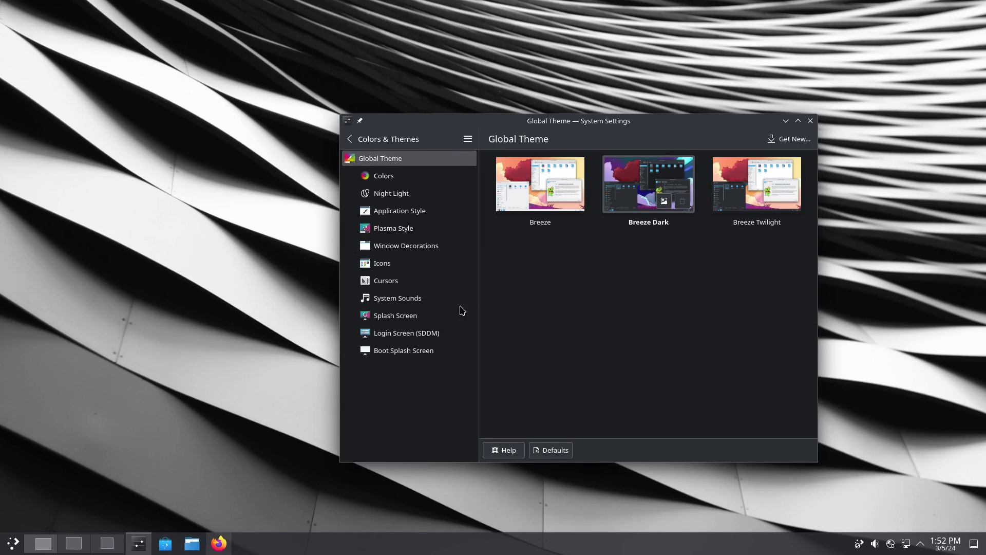
{"action": "left_click_drag", "start_coordinate": [660, 126], "coordinate": [401, 97]}
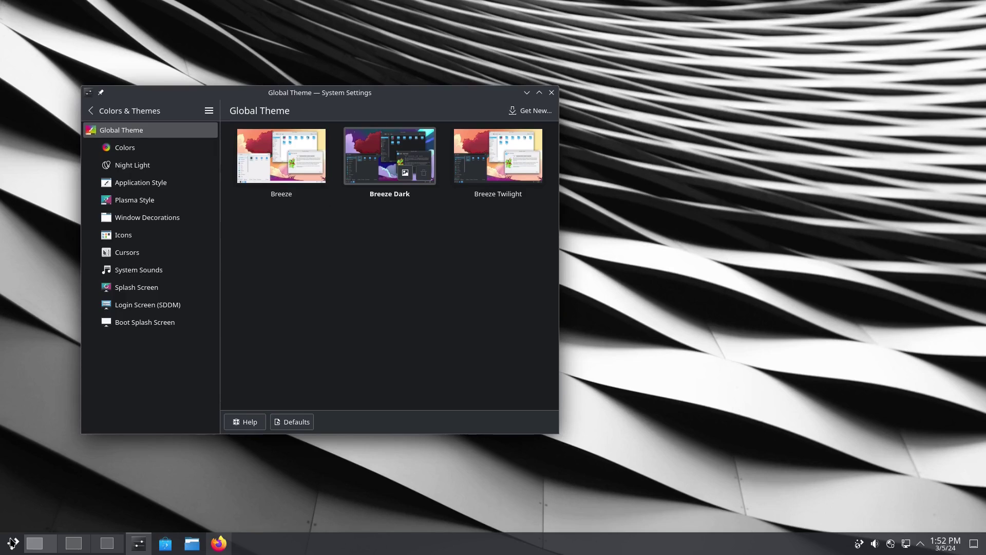
{"action": "left_click", "coordinate": [13, 543]}
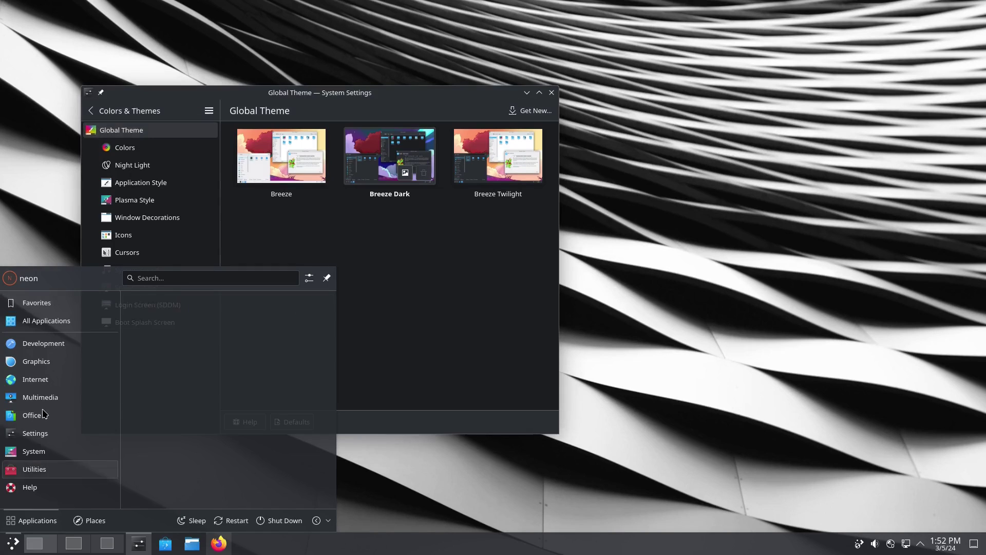
{"action": "left_click", "coordinate": [437, 302]}
{"action": "left_click_drag", "start_coordinate": [445, 107], "coordinate": [690, 123]}
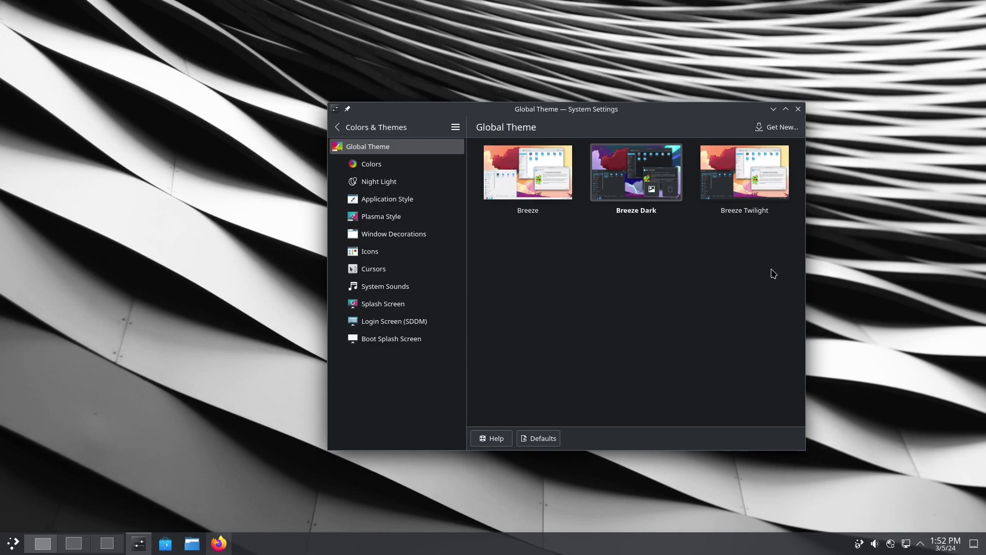
Step: Try the Breeze Twilight global theme, then reapply Breeze Dark
{"action": "left_click", "coordinate": [762, 178]}
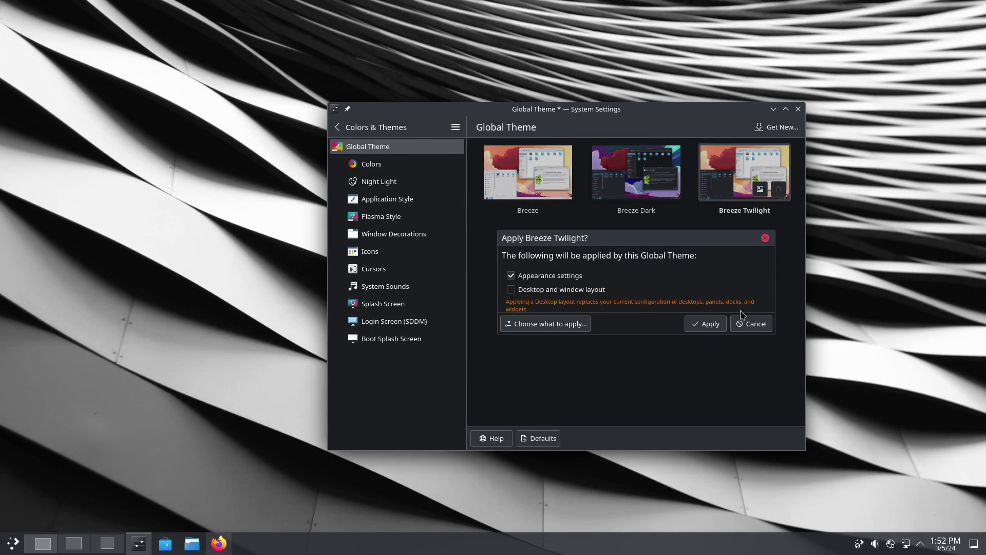
{"action": "left_click", "coordinate": [706, 324]}
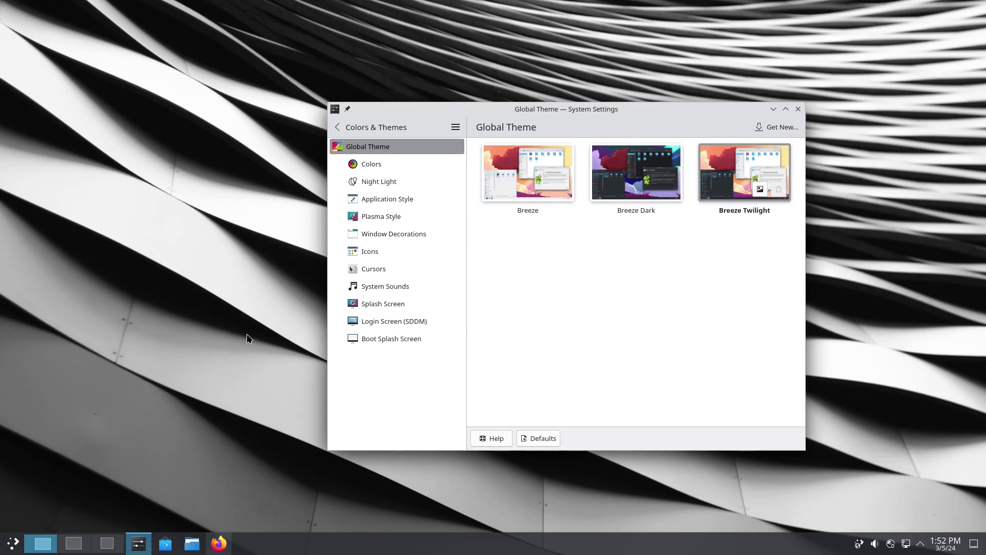
{"action": "left_click", "coordinate": [9, 547]}
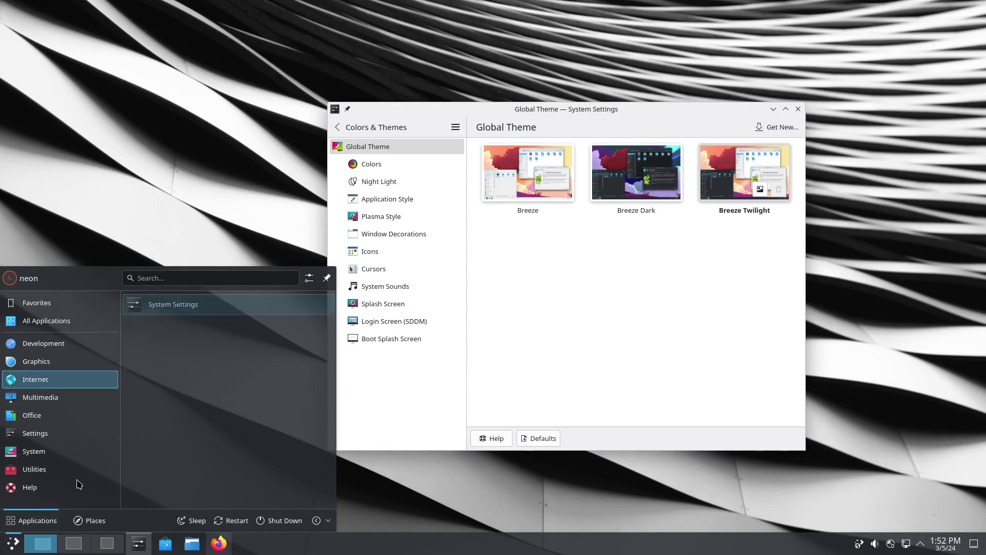
{"action": "left_click", "coordinate": [642, 181]}
{"action": "left_click", "coordinate": [642, 181]}
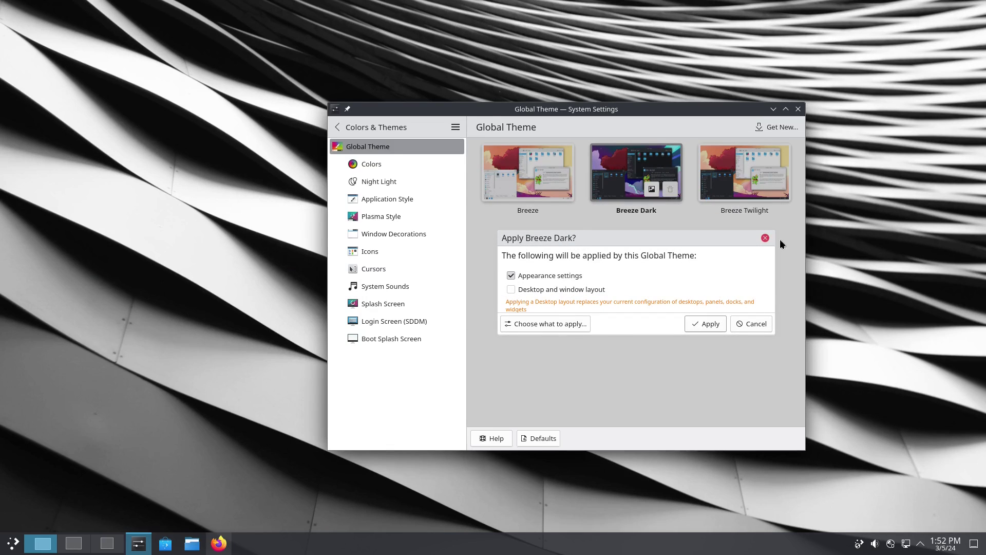
{"action": "left_click", "coordinate": [705, 324]}
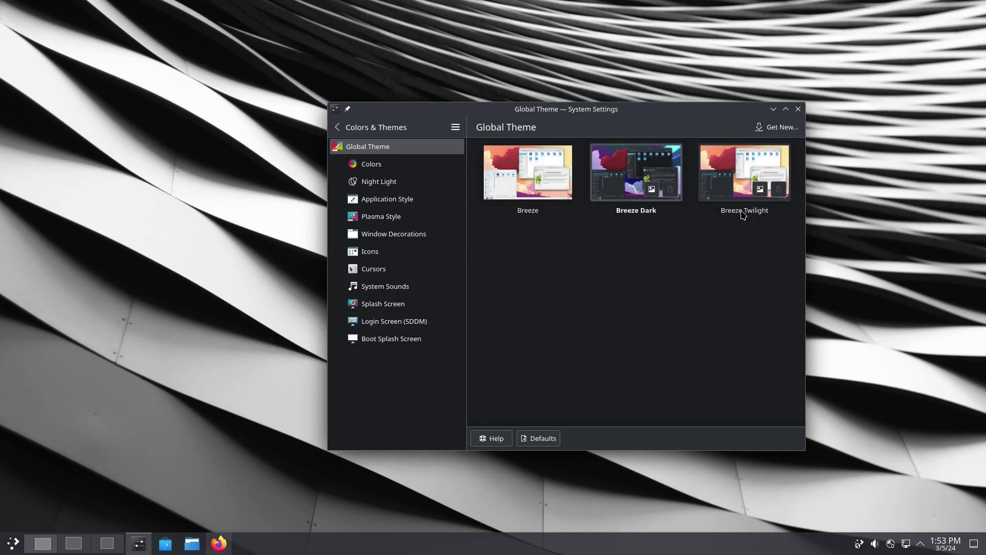
Step: Close System Settings and switch to the empty first desktop from the Overview
{"action": "left_click", "coordinate": [798, 109]}
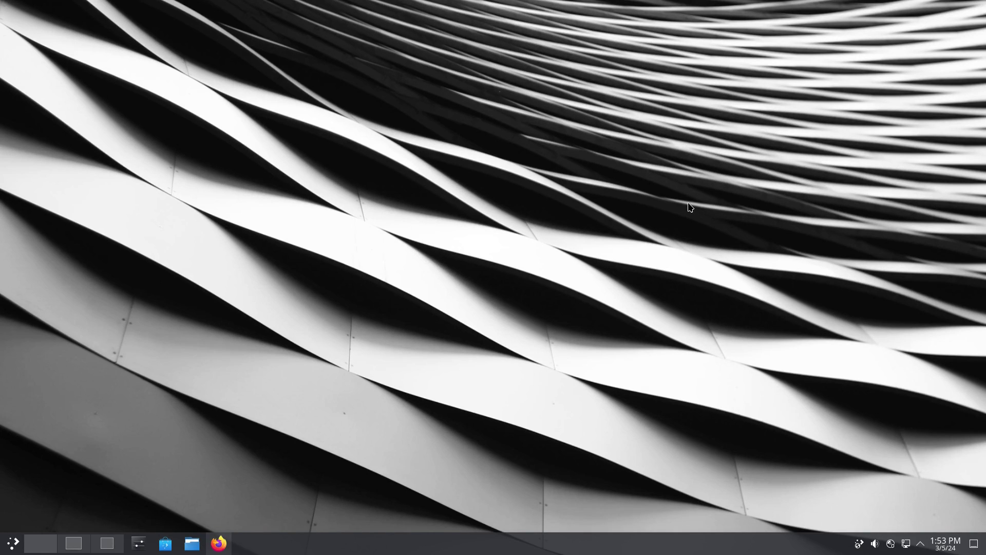
{"action": "key", "text": "super+w"}
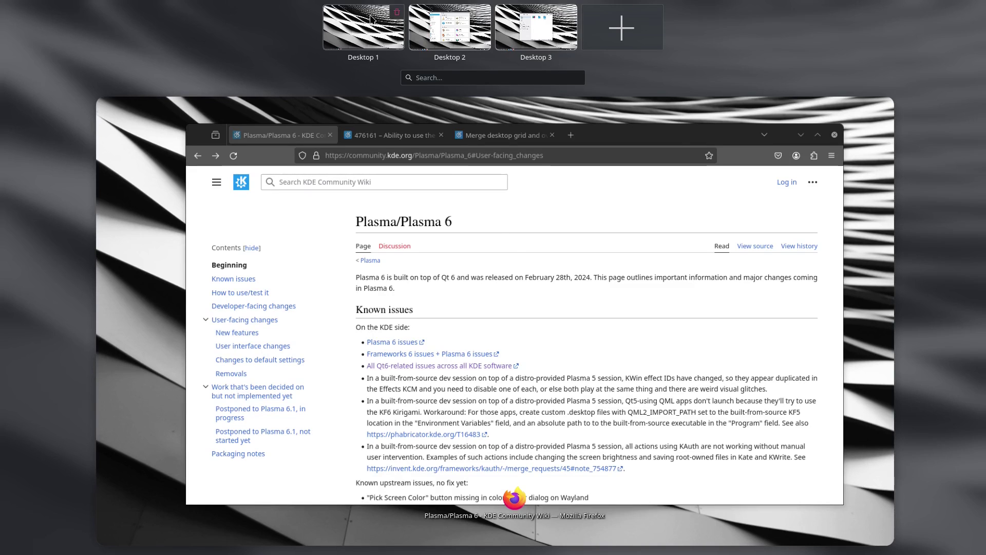
{"action": "left_click", "coordinate": [395, 38]}
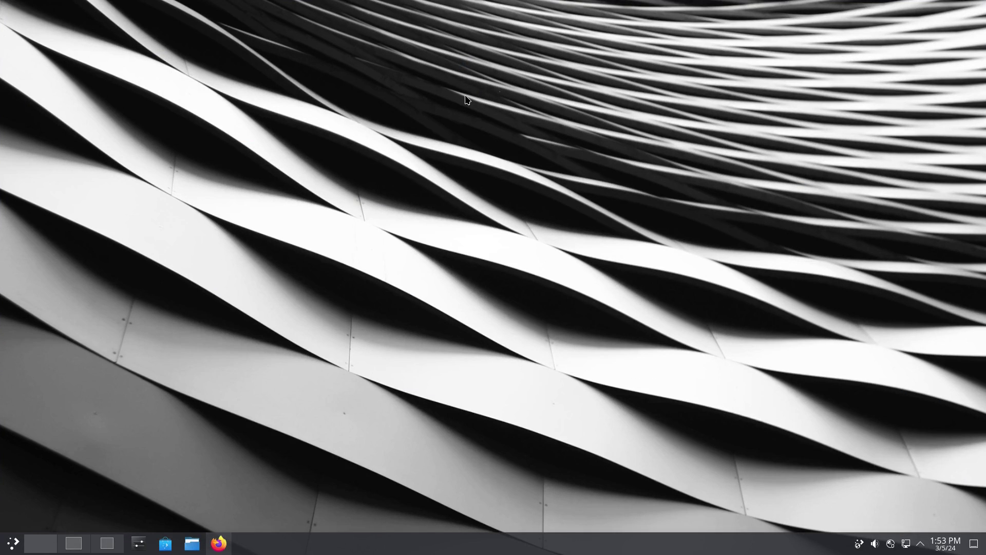
Step: In the Overview, pass through Desktop 3 to Desktop 2 and land on Discover
{"action": "key", "text": "super+w"}
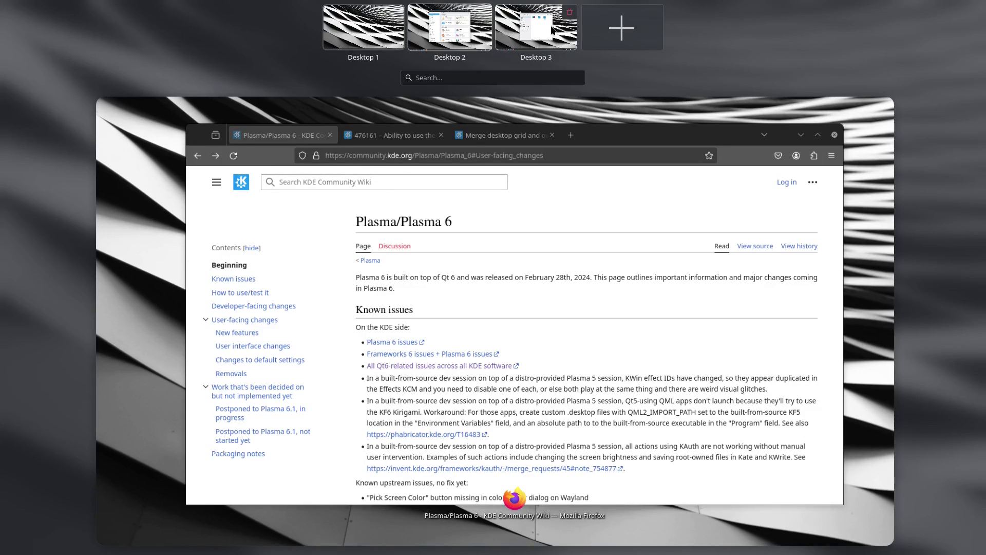
{"action": "left_click", "coordinate": [540, 35]}
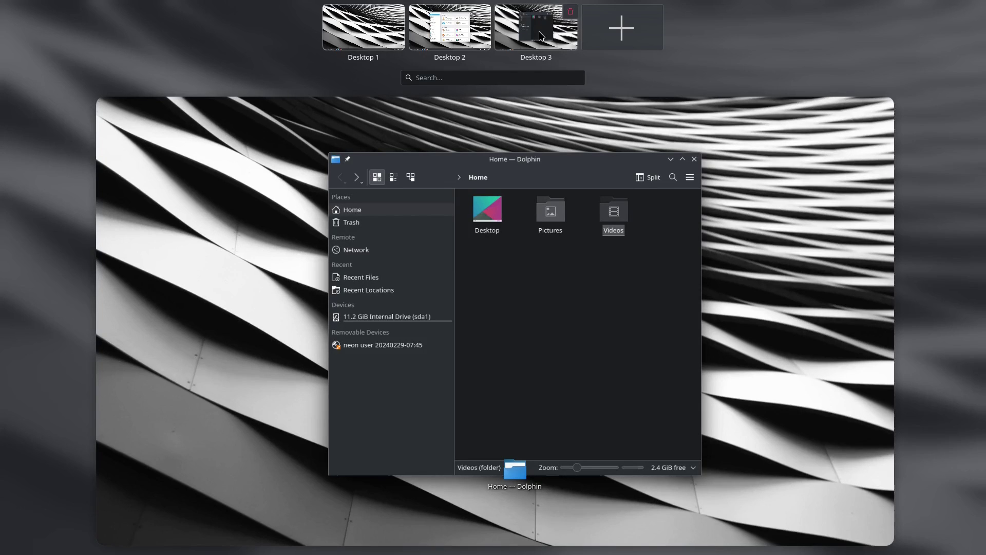
{"action": "left_click", "coordinate": [415, 24]}
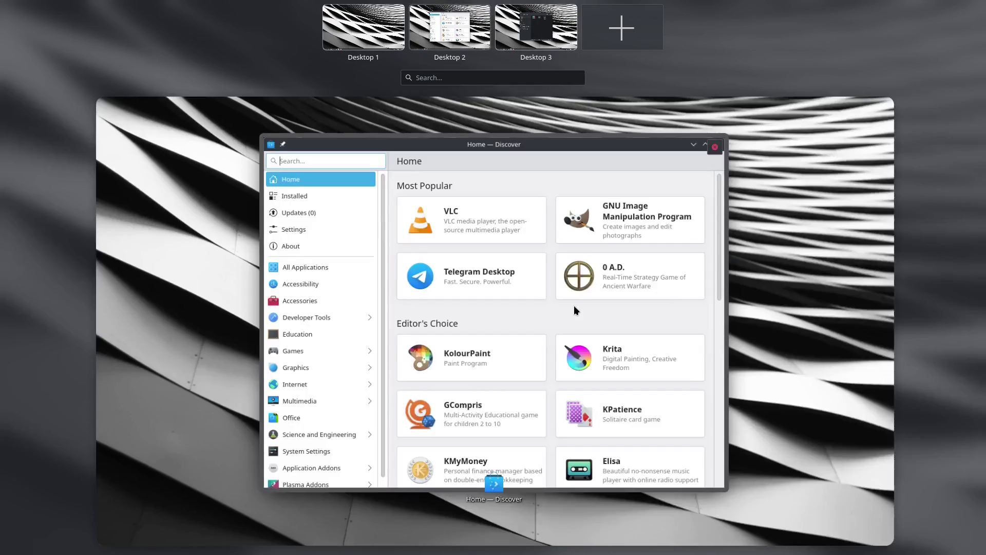
{"action": "left_click", "coordinate": [637, 329]}
{"action": "left_click", "coordinate": [616, 333]}
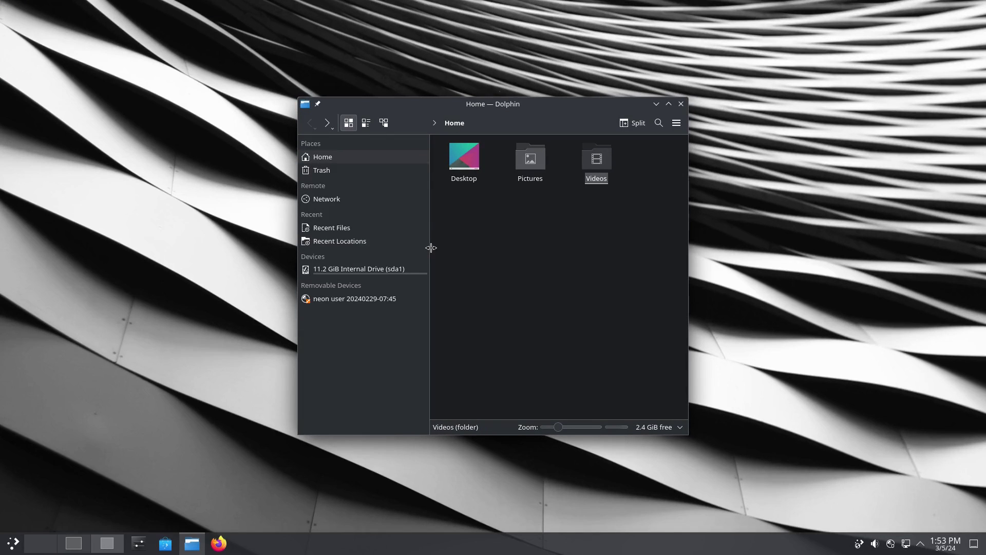
{"action": "key", "text": "super+g"}
{"action": "key", "text": "super+g"}
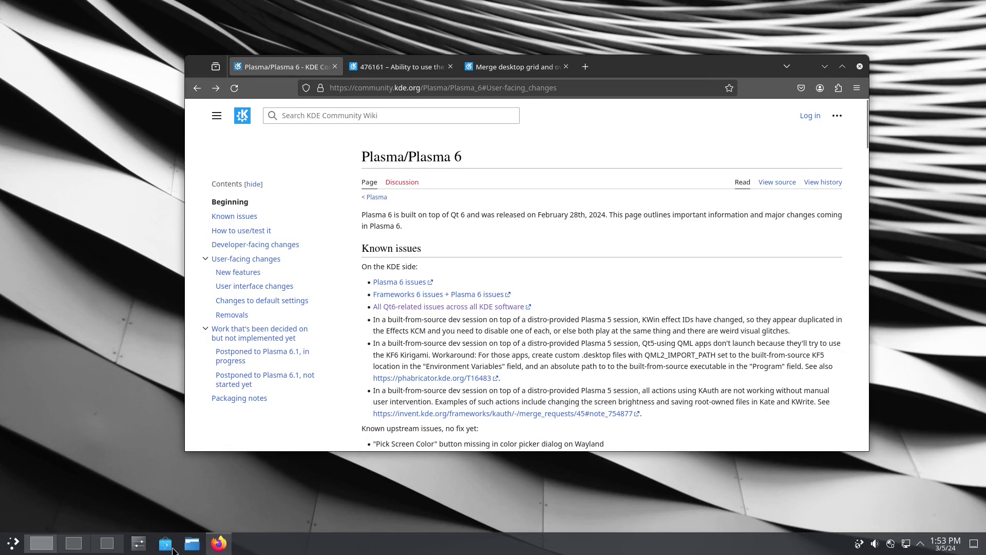
{"action": "key", "text": "ctrl+super+Right"}
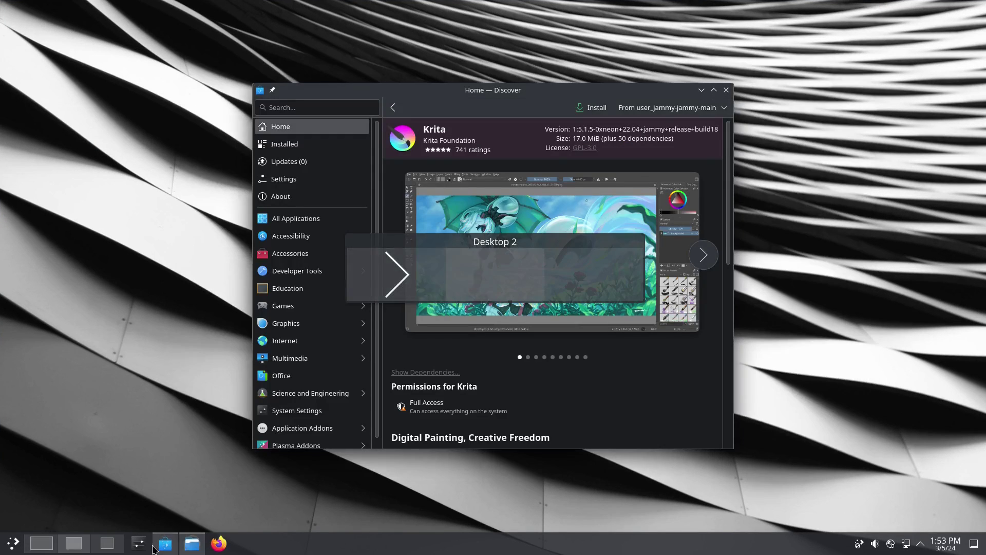
{"action": "left_click", "coordinate": [13, 543]}
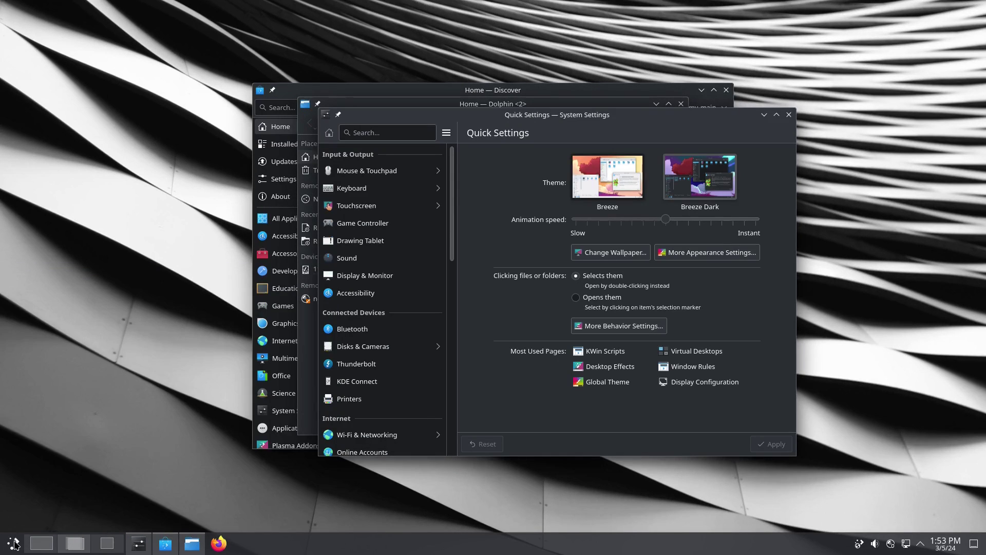
{"action": "left_click", "coordinate": [14, 543]}
{"action": "mouse_move", "coordinate": [34, 469]}
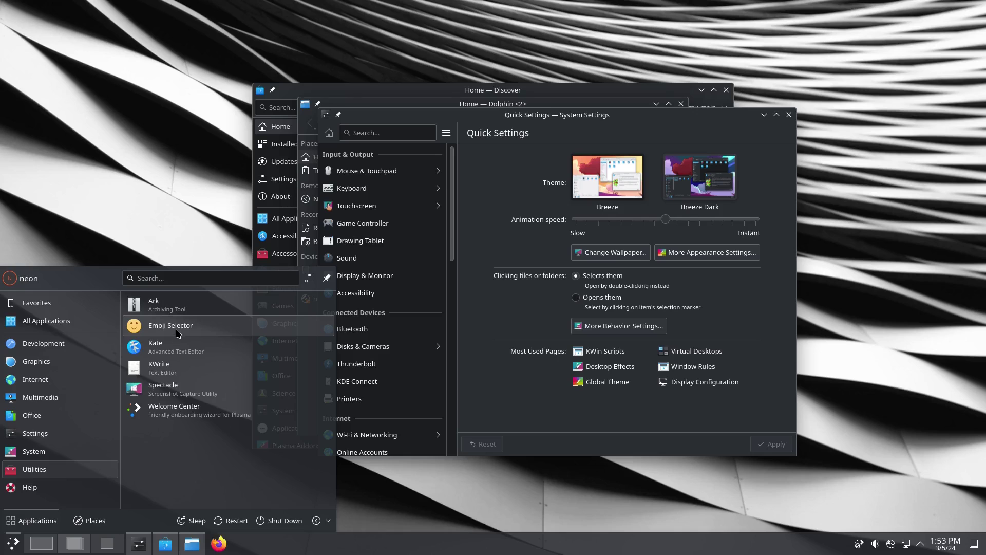
{"action": "key", "text": "super"}
{"action": "key", "text": "super"}
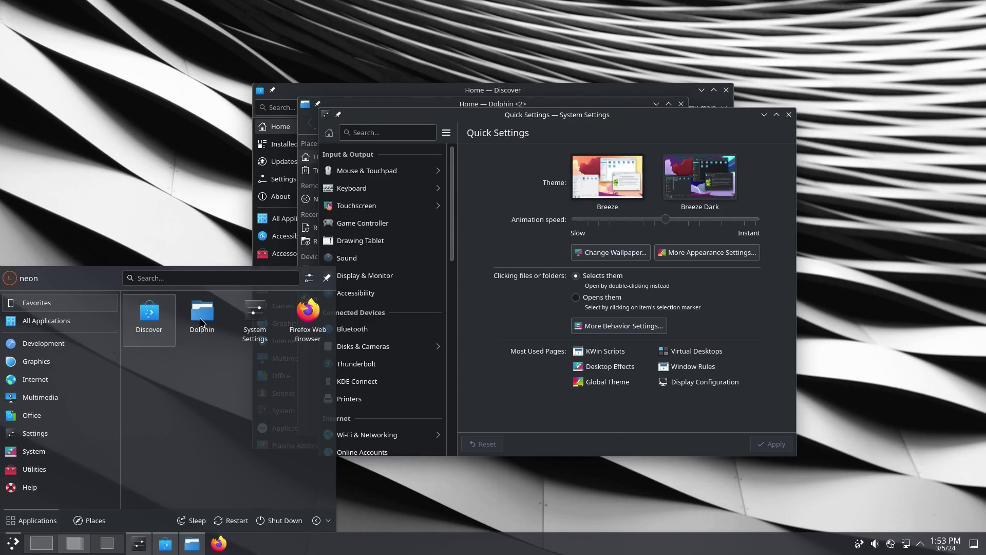
{"action": "left_click", "coordinate": [15, 541]}
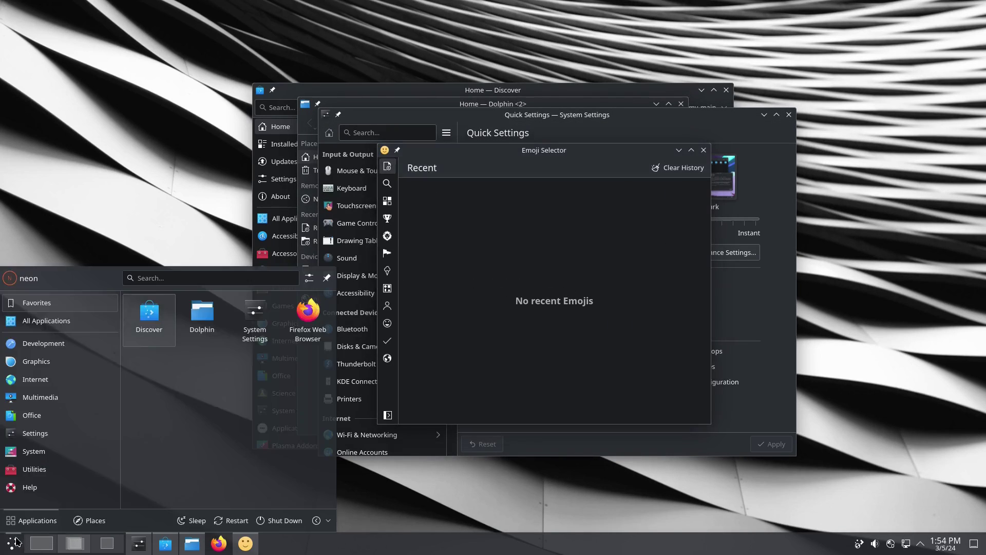
Step: Launch KDE Connect from Internet and VLC media player from Multimedia
{"action": "mouse_move", "coordinate": [51, 382]}
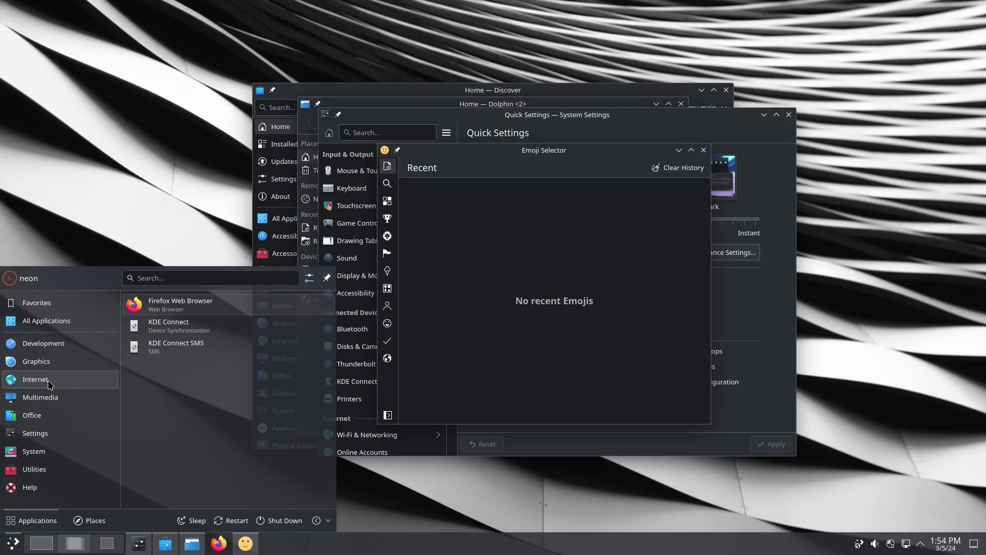
{"action": "left_click", "coordinate": [179, 332]}
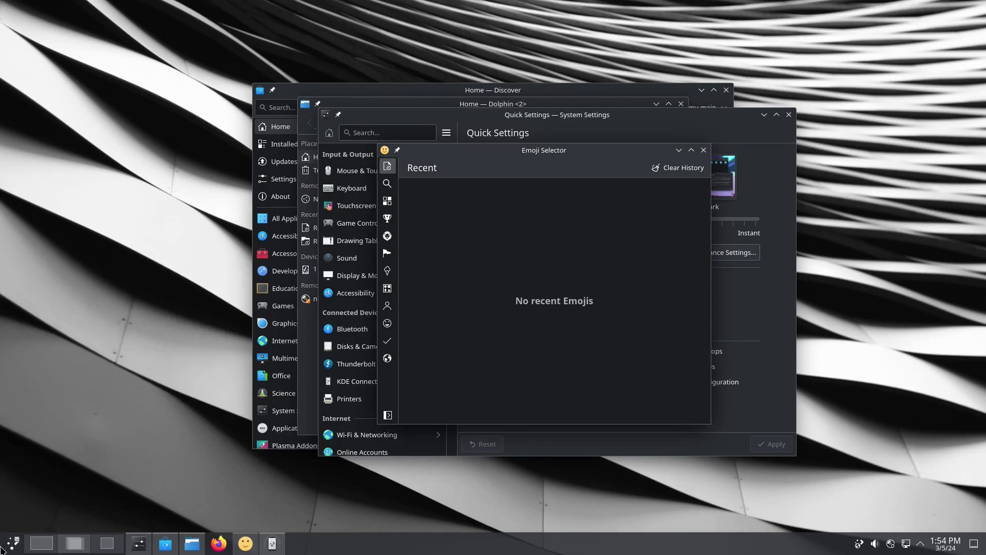
{"action": "left_click", "coordinate": [10, 547]}
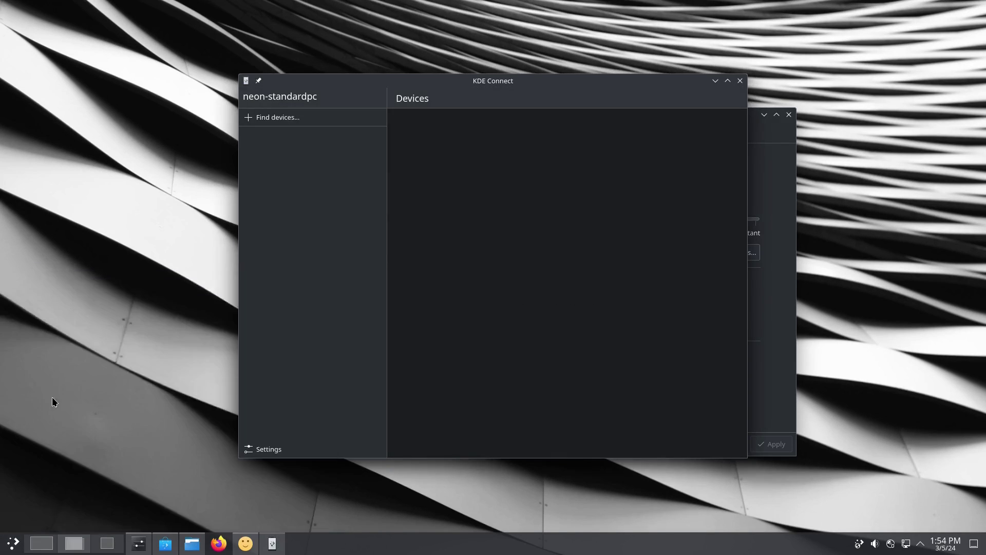
{"action": "left_click", "coordinate": [12, 543]}
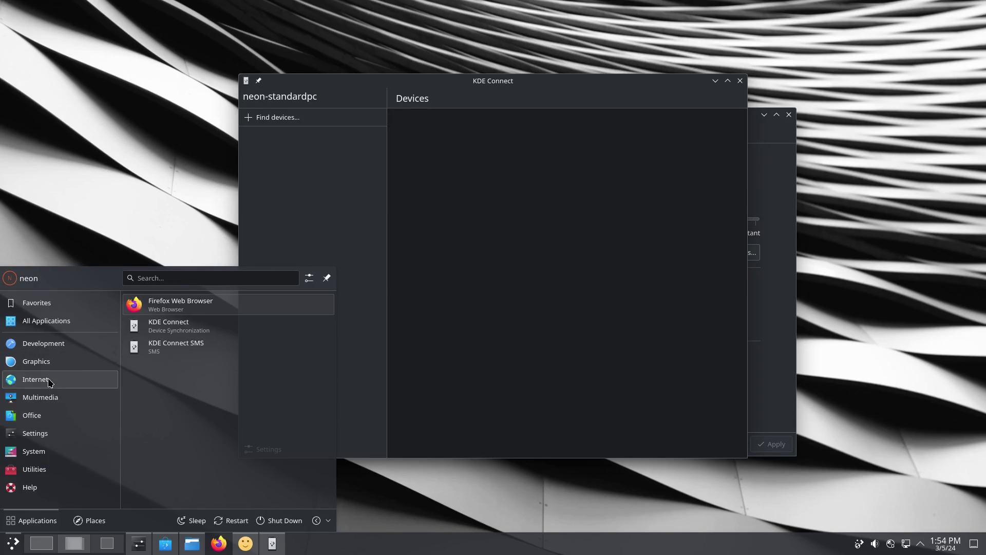
{"action": "mouse_move", "coordinate": [41, 393]}
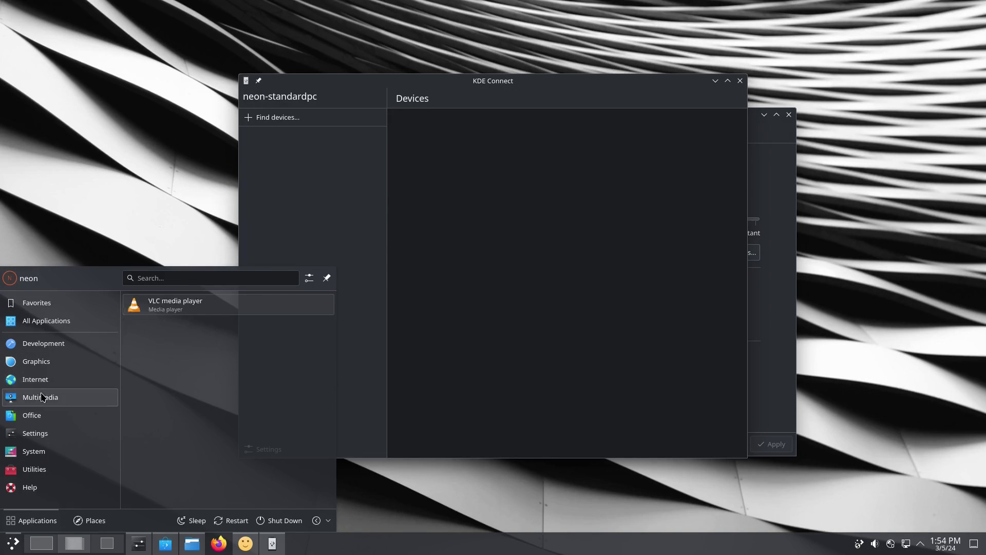
{"action": "left_click", "coordinate": [175, 305]}
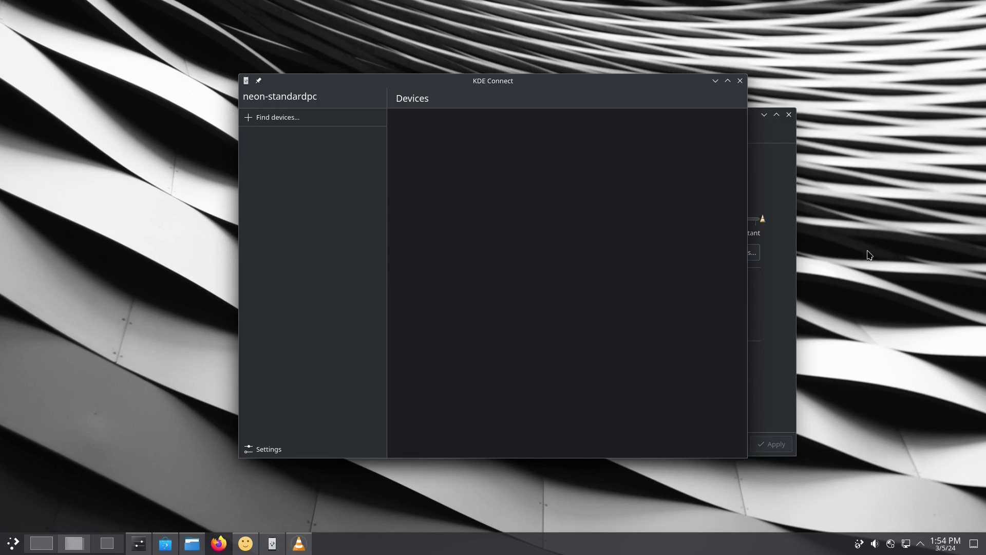
Step: Cycle through the open windows with Alt+Tab, past Emoji Selector, to Discover
{"action": "key", "text": "alt+Tab"}
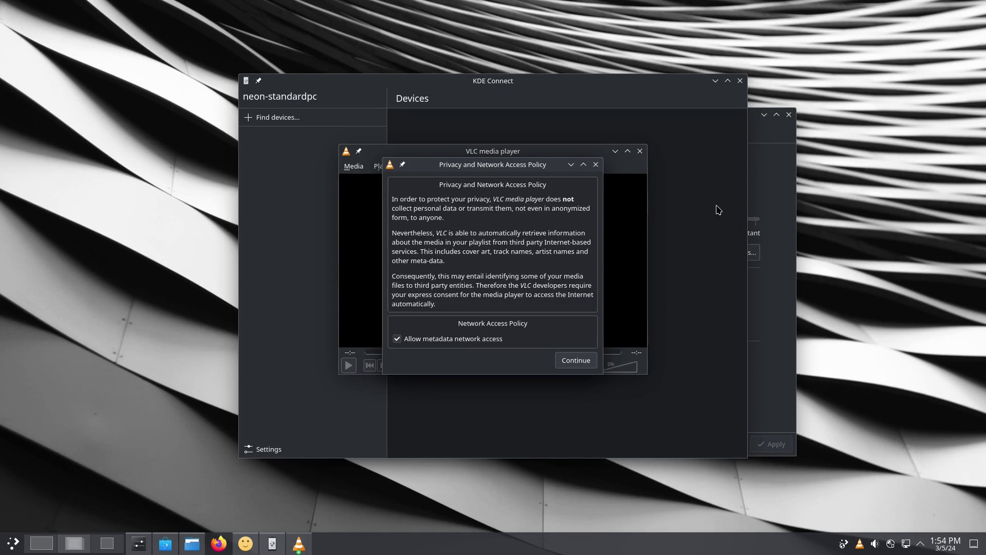
{"action": "key", "text": "alt+Tab"}
{"action": "key", "text": "alt+Tab"}
{"action": "key", "text": "alt+Tab"}
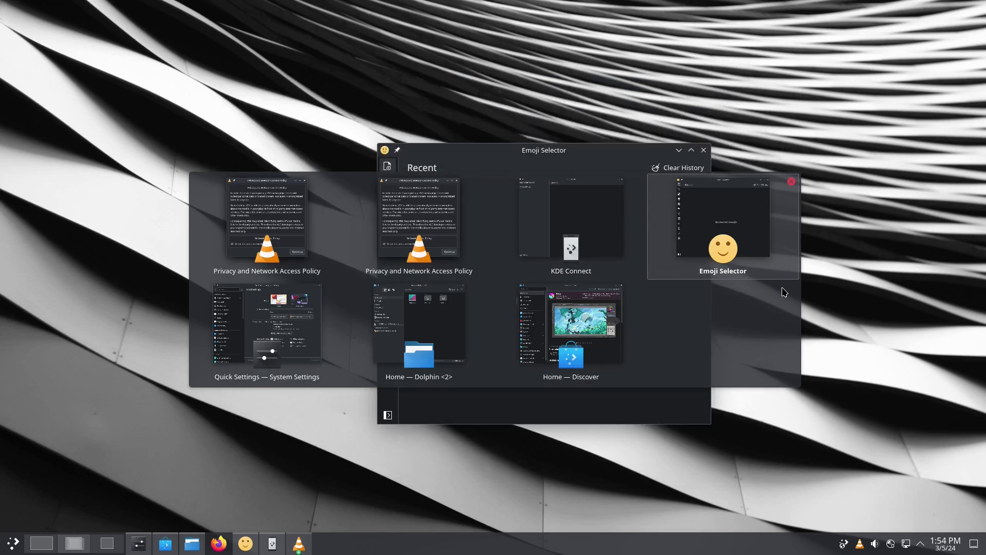
{"action": "key", "text": "alt+Tab"}
{"action": "key", "text": "alt+Tab"}
{"action": "key", "text": "alt+Tab"}
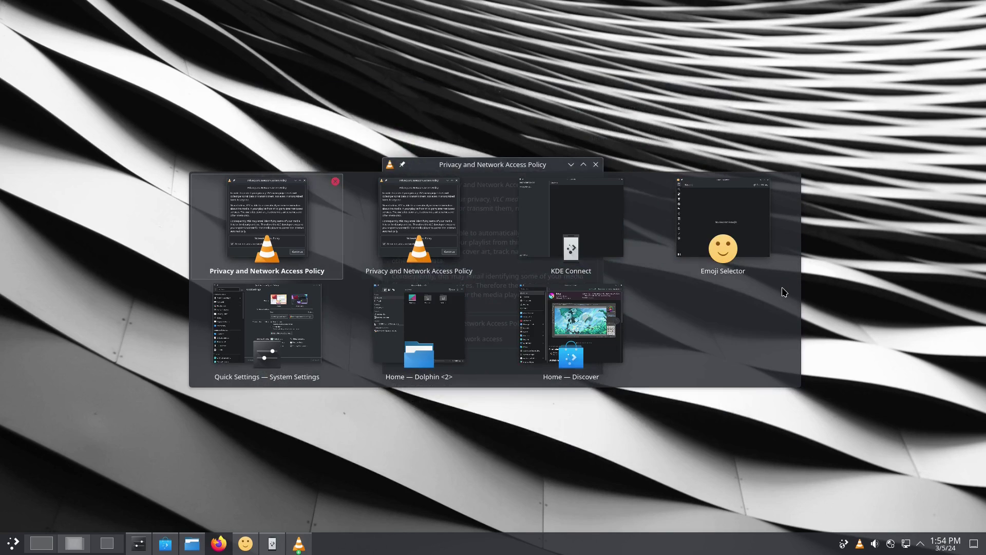
{"action": "key", "text": "alt+Tab"}
{"action": "key", "text": "alt+Tab"}
{"action": "key", "text": "alt+Tab"}
{"action": "key", "text": "alt+Tab"}
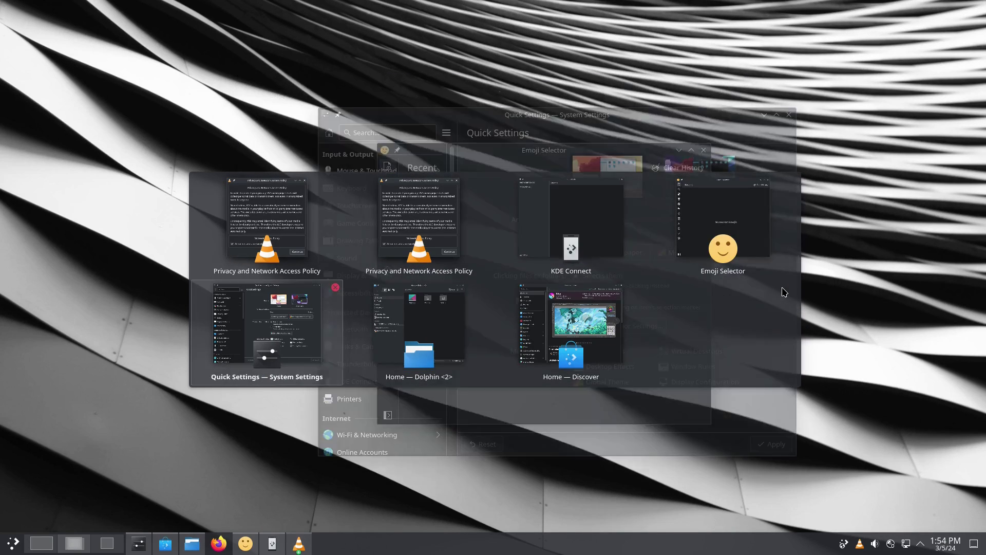
{"action": "key", "text": "alt+Tab"}
{"action": "key", "text": "alt+Tab"}
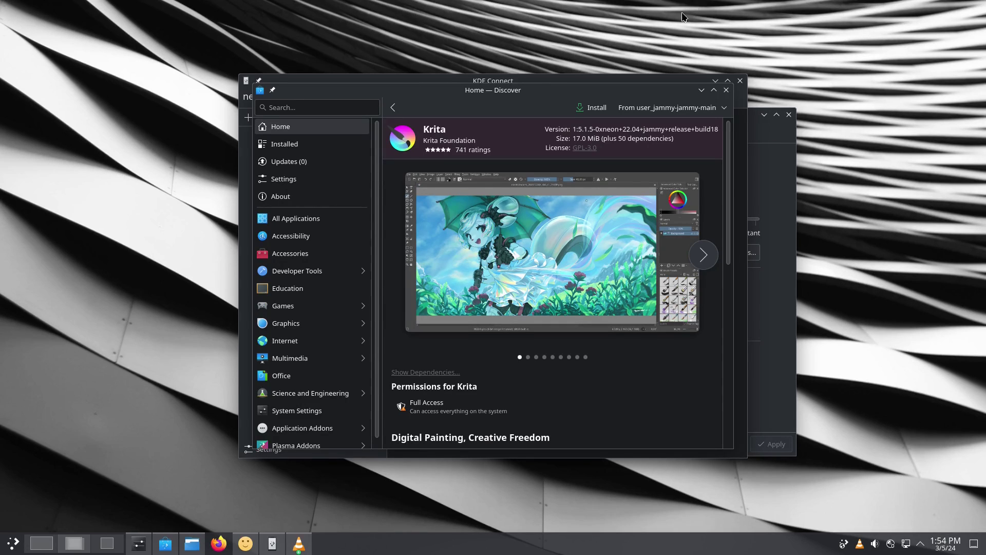
Step: Close Discover, accept VLC's privacy notice and close VLC
{"action": "left_click", "coordinate": [726, 90]}
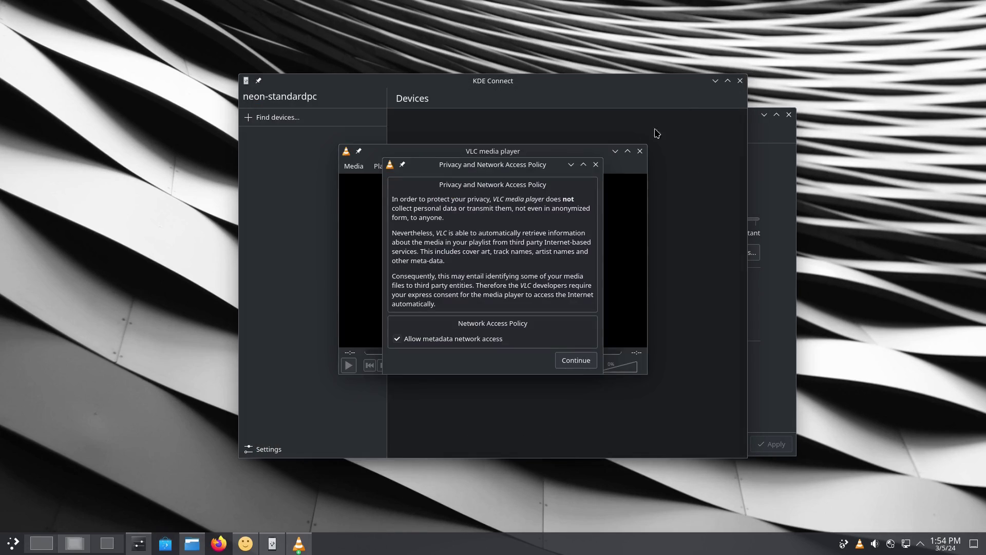
{"action": "key", "text": "Return"}
{"action": "left_click", "coordinate": [639, 151]}
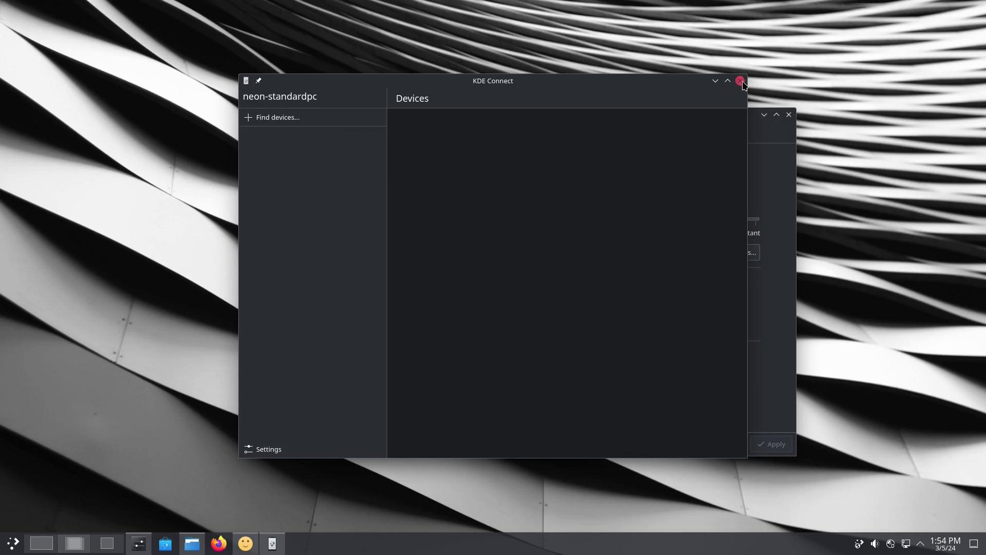
Step: Close KDE Connect, System Settings, Dolphin and the Emoji Selector
{"action": "left_click", "coordinate": [740, 81]}
{"action": "left_click", "coordinate": [791, 120]}
{"action": "left_click", "coordinate": [681, 104]}
{"action": "left_click", "coordinate": [681, 104]}
{"action": "left_click", "coordinate": [703, 150]}
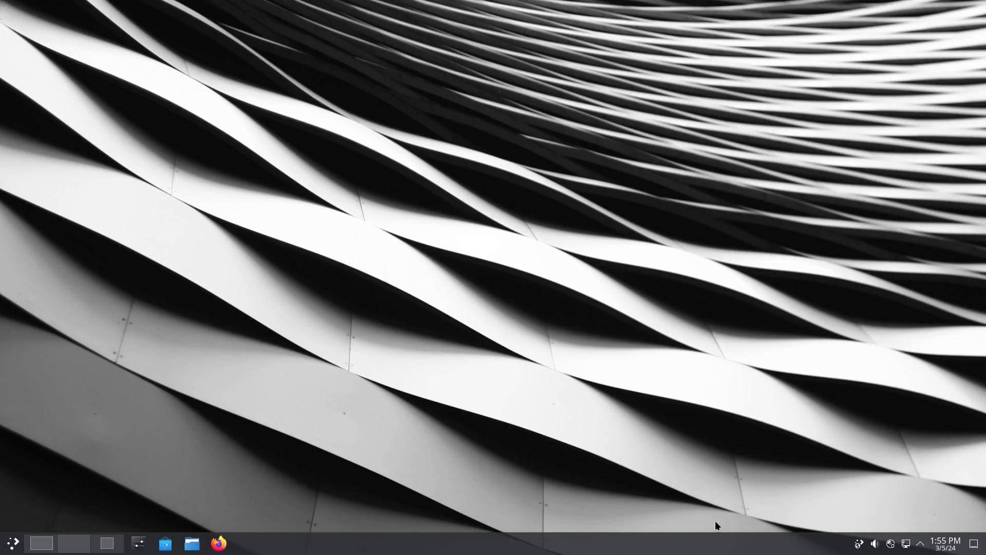
Step: Dismiss the Plasma Browser Integration tray prompt and check the Disks & Devices list
{"action": "left_click", "coordinate": [857, 544]}
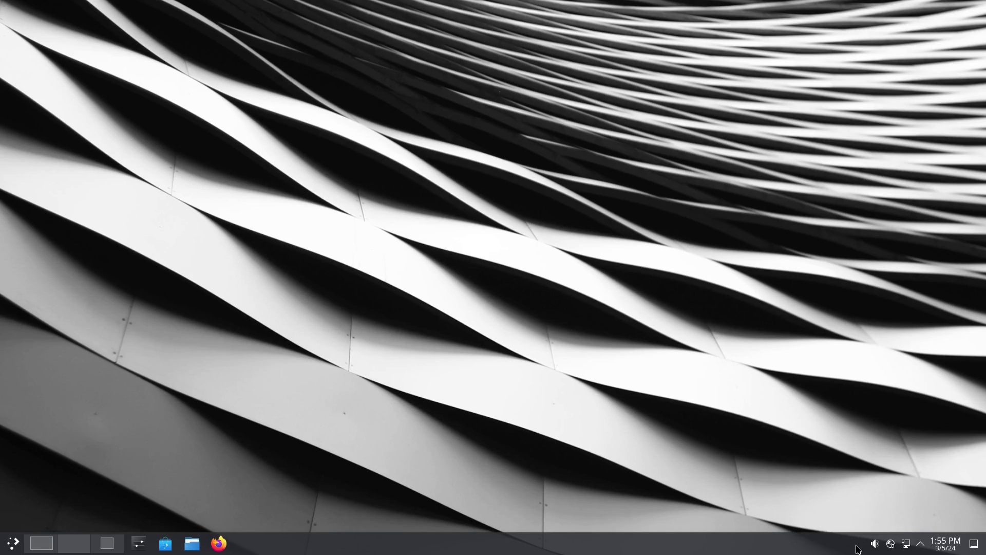
{"action": "left_click", "coordinate": [891, 543]}
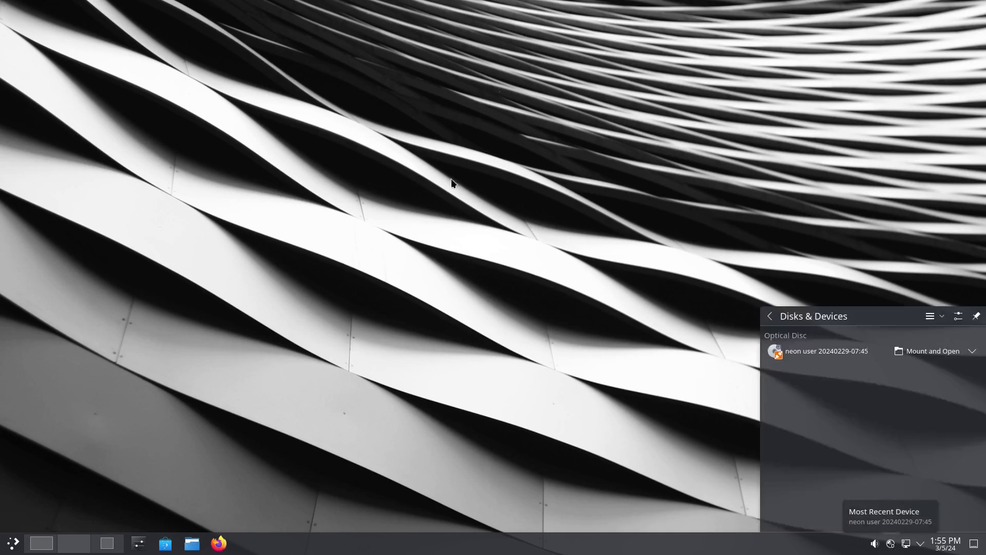
{"action": "left_click", "coordinate": [827, 280]}
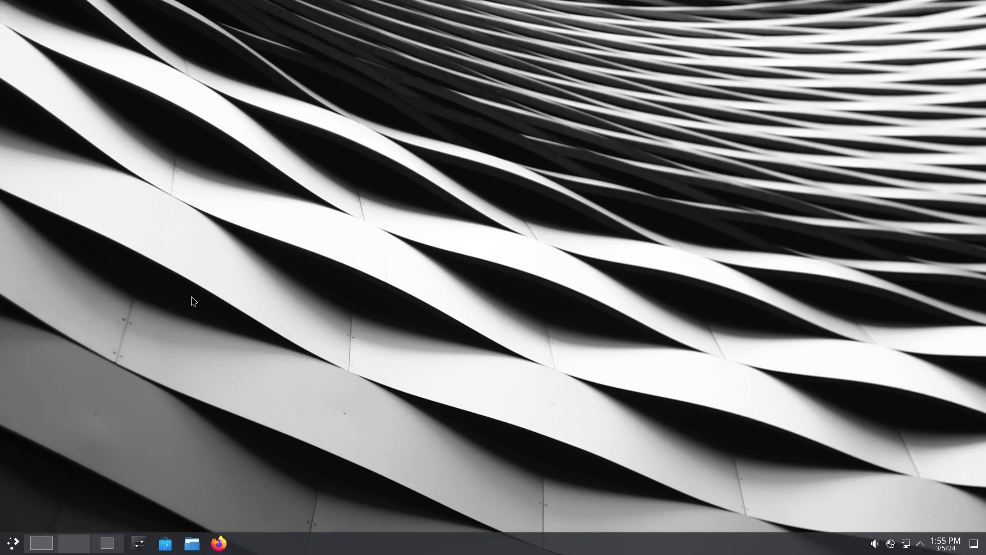
{"action": "left_click", "coordinate": [13, 542]}
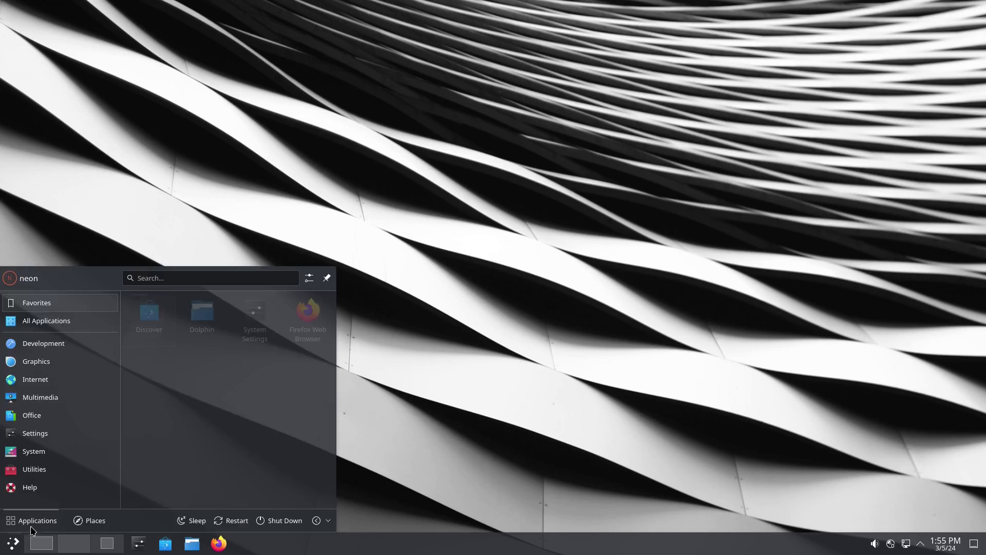
{"action": "mouse_move", "coordinate": [71, 327]}
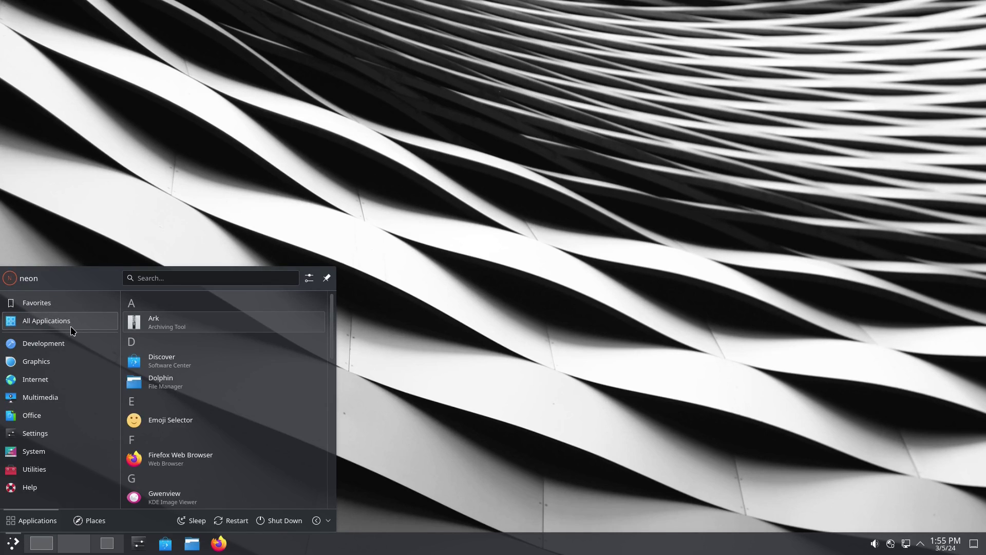
{"action": "scroll", "coordinate": [190, 380], "scroll_direction": "down", "scroll_amount": 5}
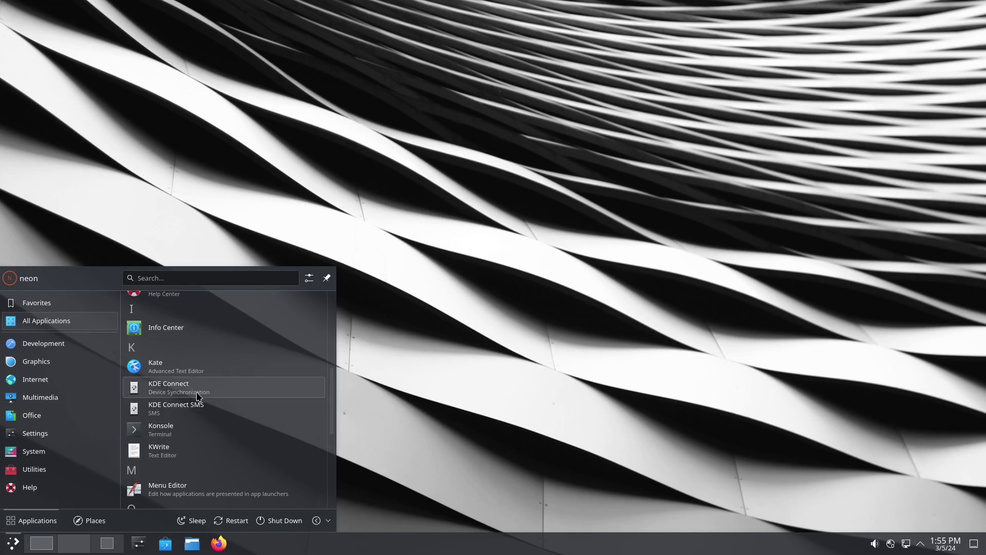
{"action": "scroll", "coordinate": [198, 396], "scroll_direction": "down", "scroll_amount": 5}
{"action": "mouse_move", "coordinate": [86, 361]}
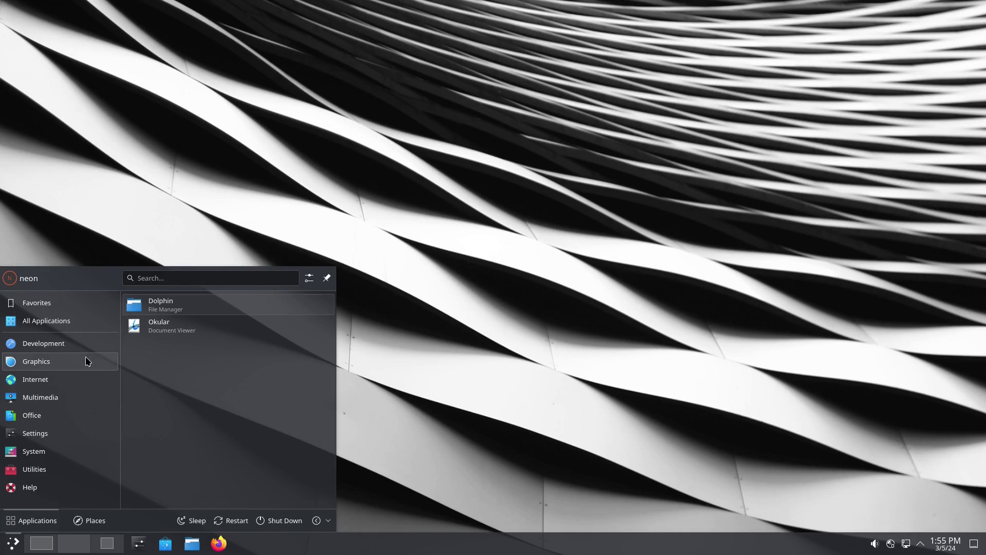
{"action": "mouse_move", "coordinate": [67, 385]}
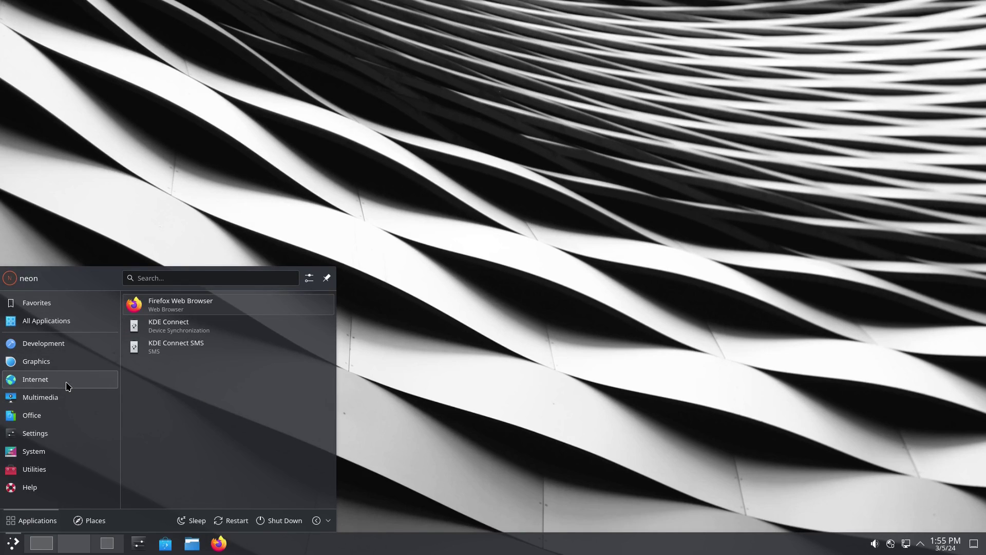
{"action": "left_click", "coordinate": [400, 453]}
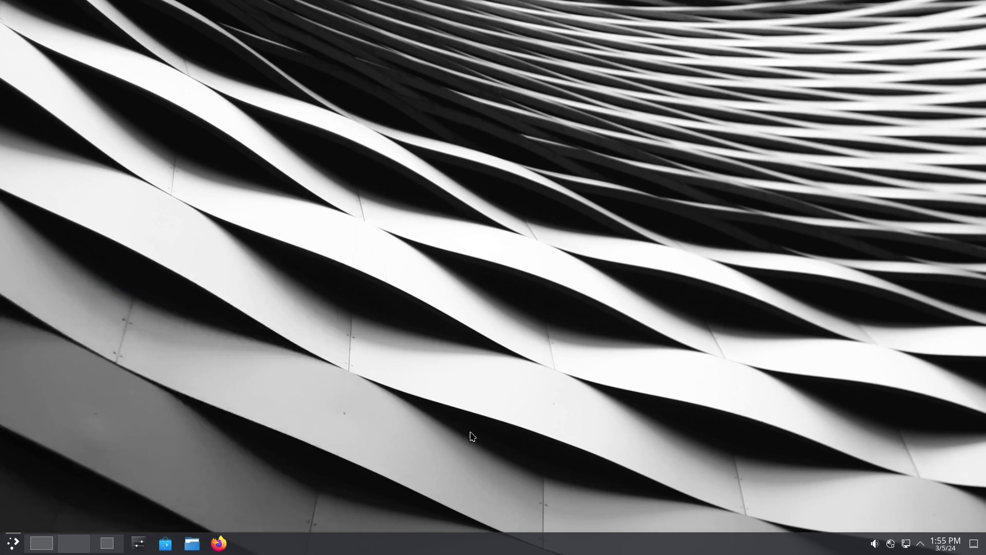
{"action": "left_click", "coordinate": [220, 544]}
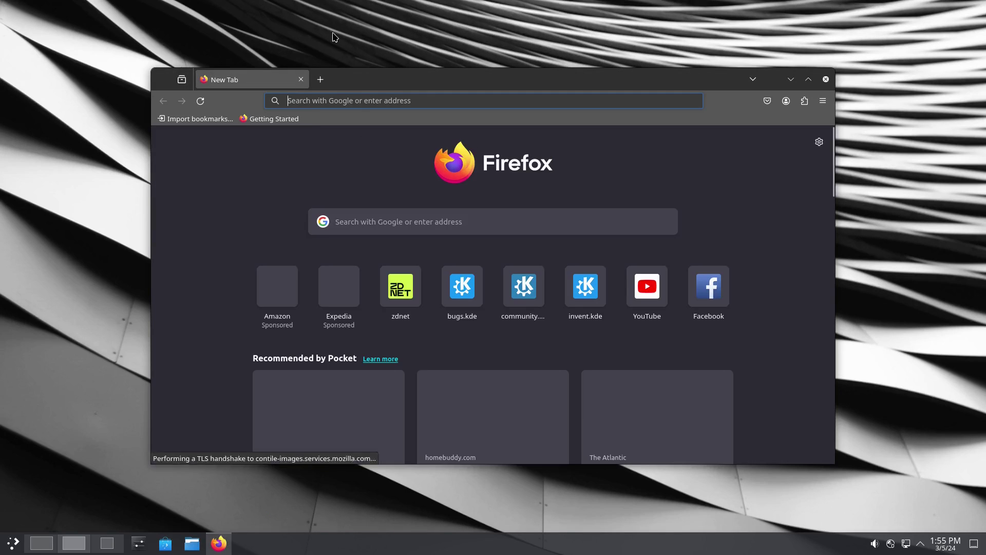
{"action": "key", "text": "alt"}
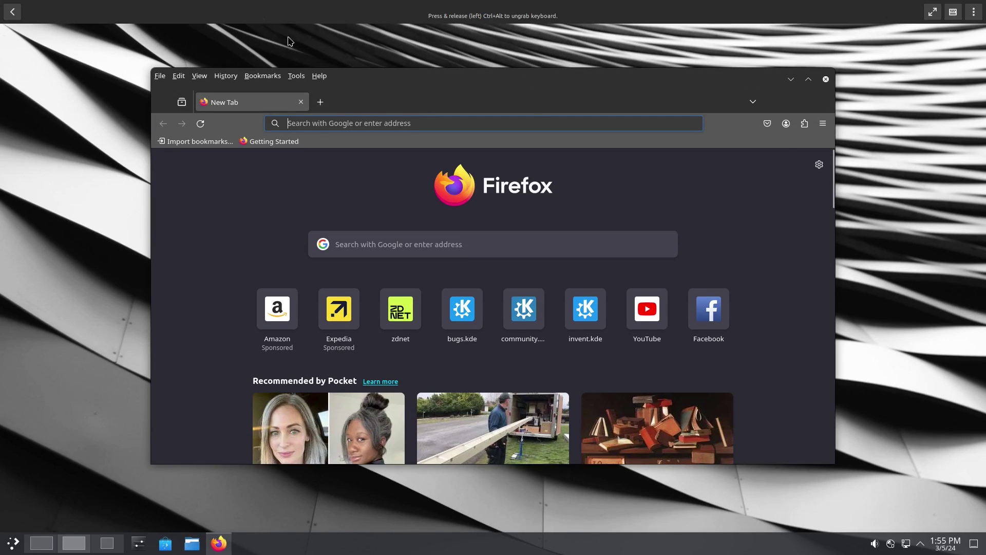
{"action": "left_click", "coordinate": [228, 81]}
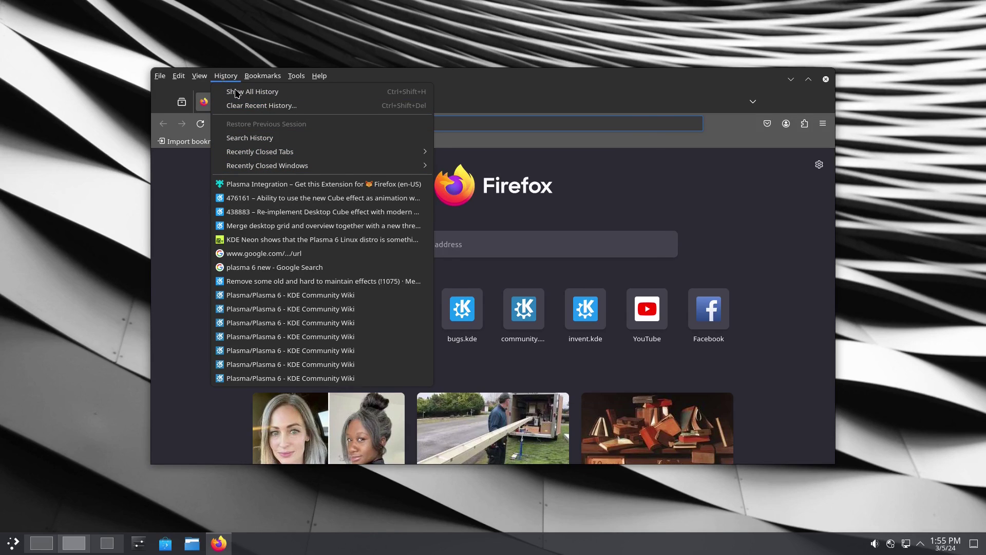
{"action": "left_click", "coordinate": [565, 98]}
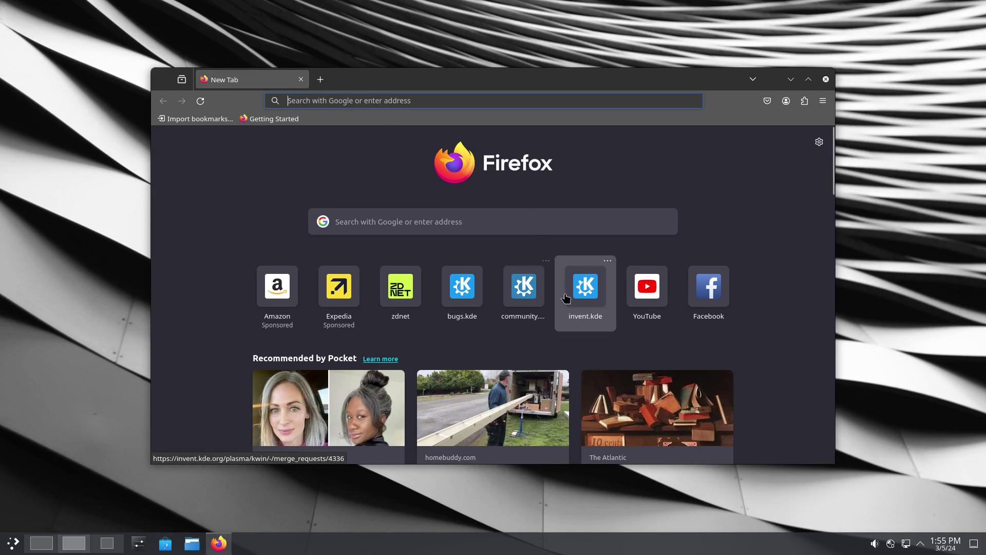
{"action": "left_click", "coordinate": [479, 298]}
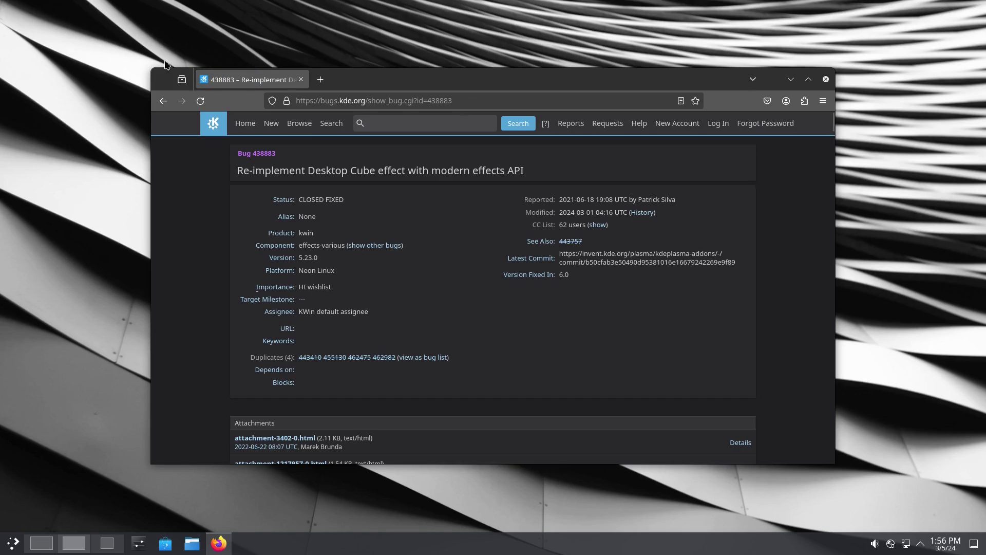
{"action": "left_click", "coordinate": [163, 101]}
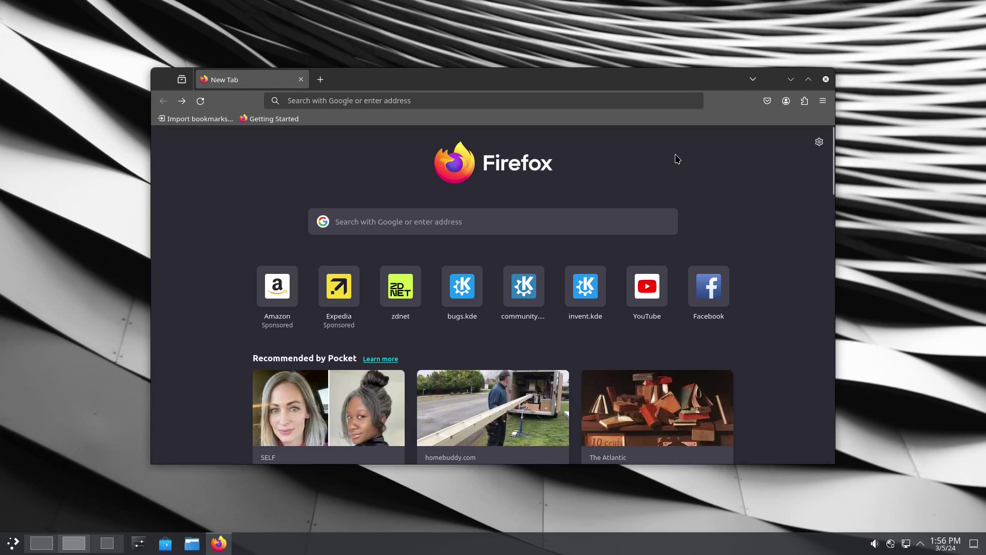
{"action": "left_click", "coordinate": [825, 79]}
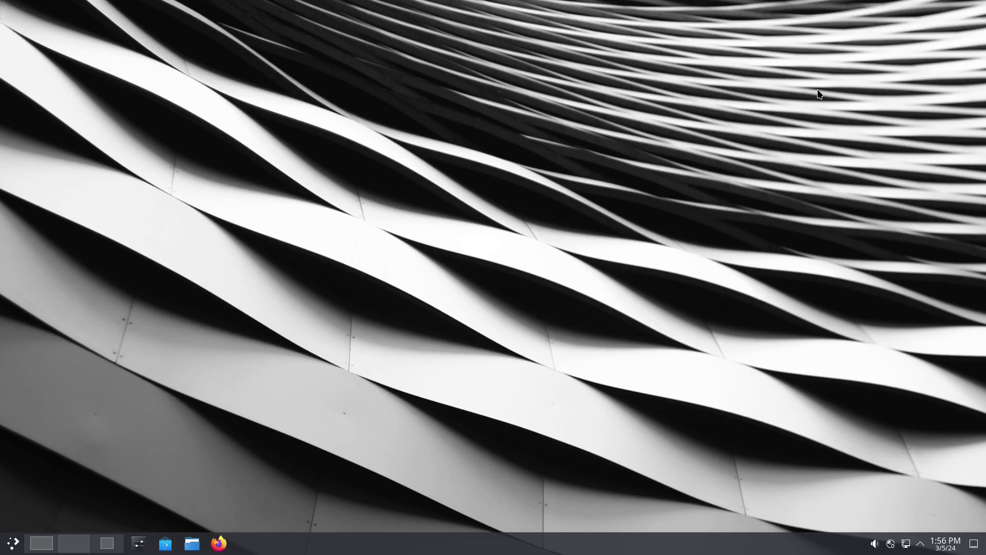
Step: On Desktop 1, maximize Firefox and scroll through the Plasma/Plasma 6 wiki tab
{"action": "left_click", "coordinate": [43, 547]}
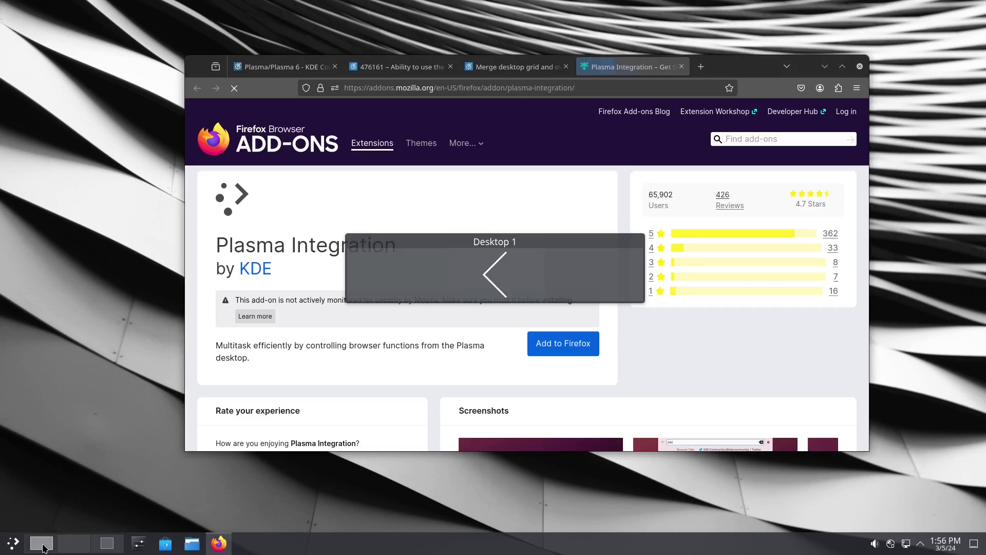
{"action": "left_click", "coordinate": [844, 68]}
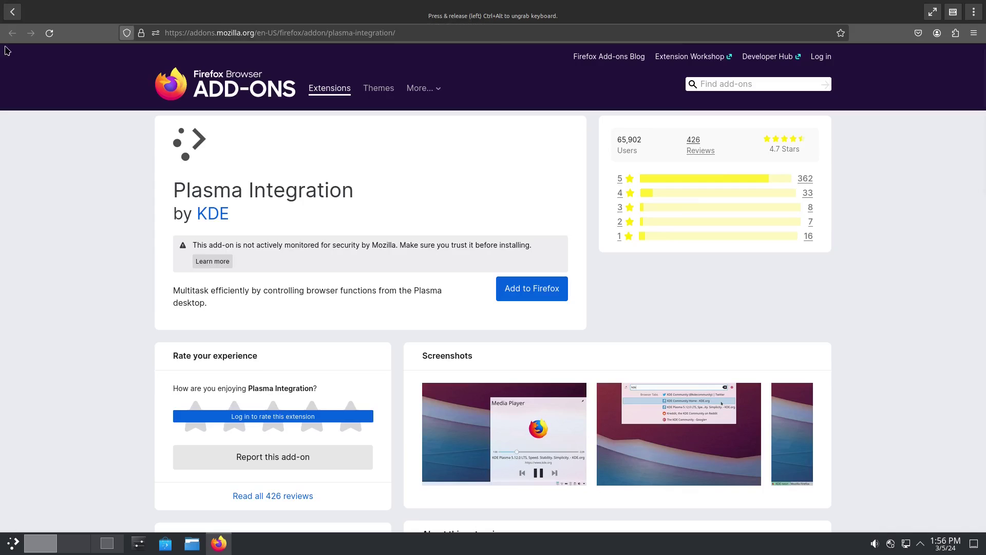
{"action": "left_click", "coordinate": [82, 13]}
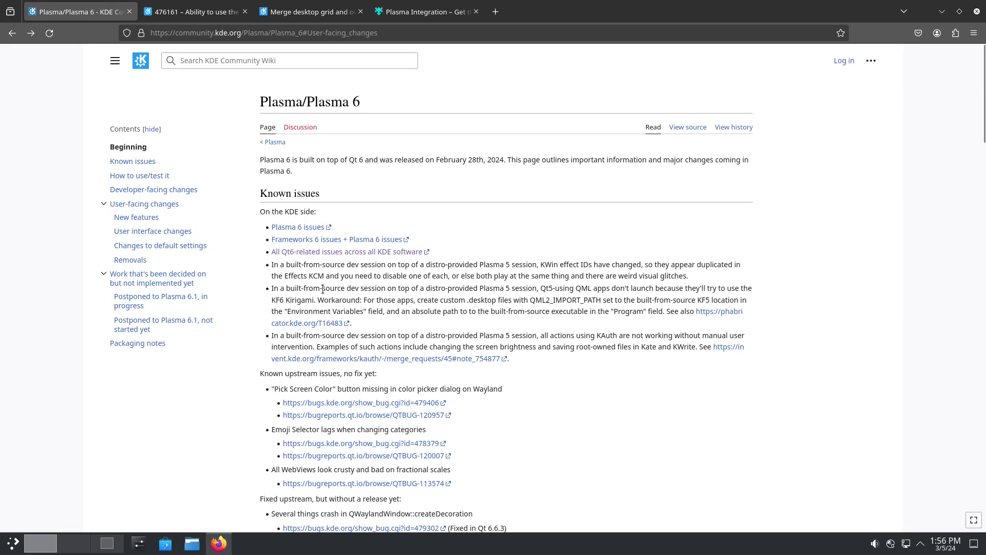
{"action": "scroll", "coordinate": [322, 288], "scroll_direction": "down", "scroll_amount": 10}
{"action": "scroll", "coordinate": [381, 291], "scroll_direction": "down", "scroll_amount": 6}
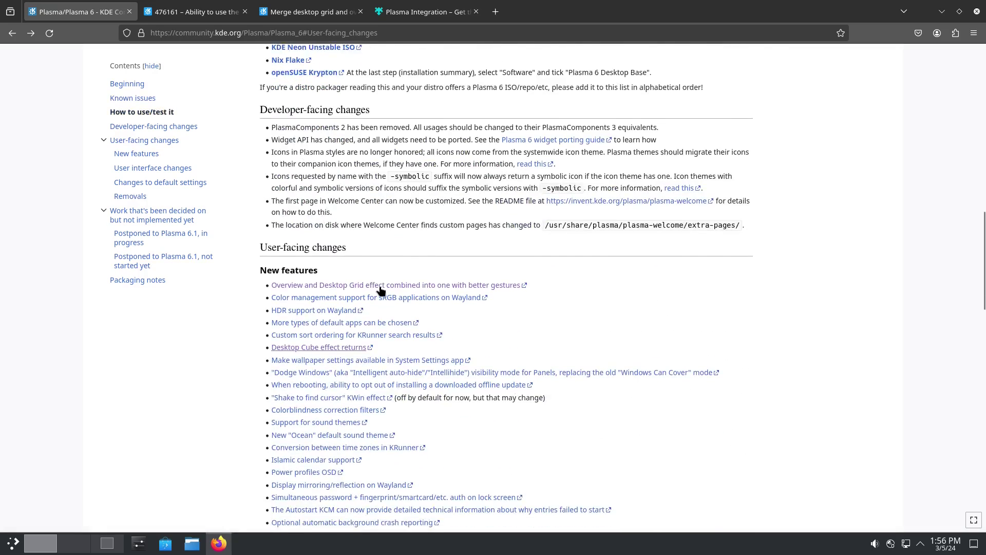
{"action": "scroll", "coordinate": [381, 291], "scroll_direction": "down", "scroll_amount": 3}
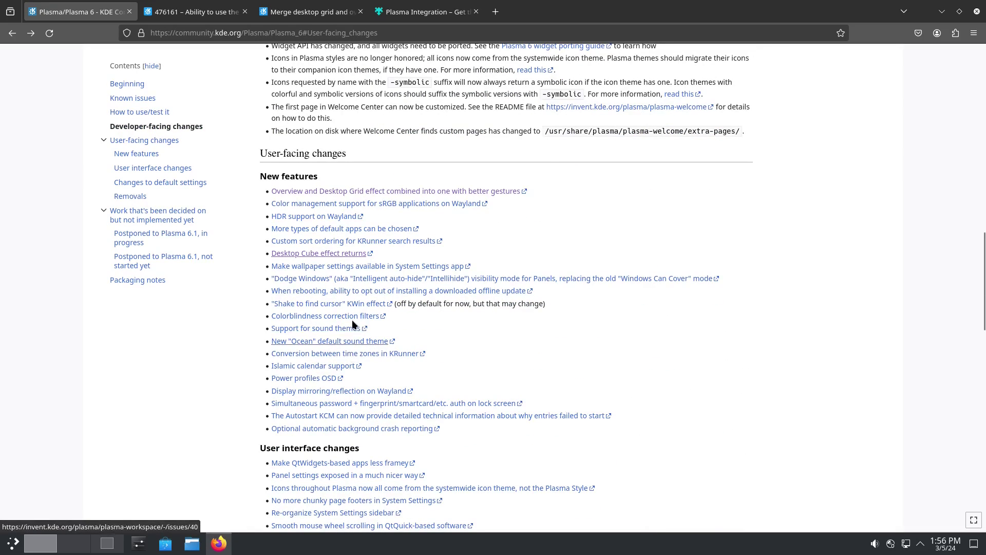
{"action": "scroll", "coordinate": [486, 407], "scroll_direction": "down", "scroll_amount": 8}
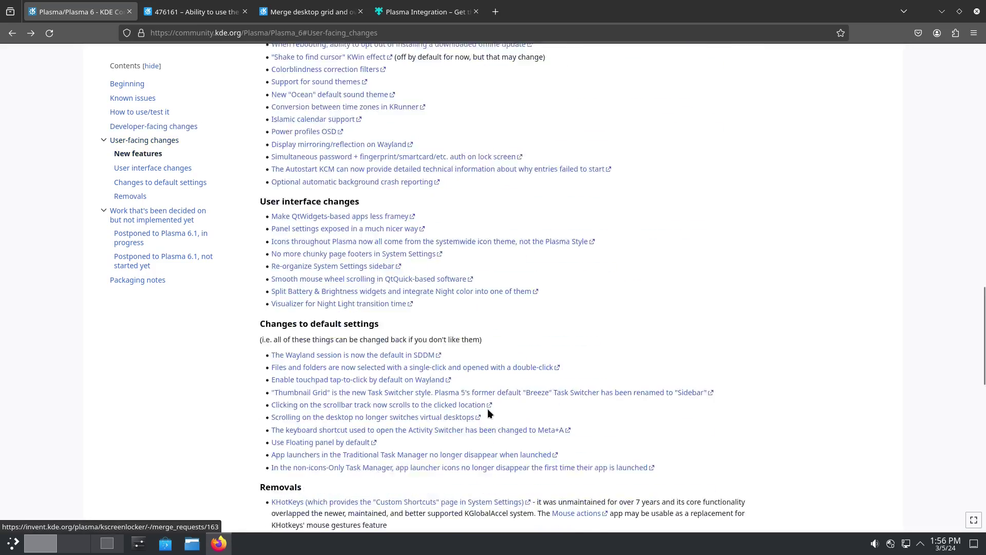
{"action": "scroll", "coordinate": [483, 386], "scroll_direction": "up", "scroll_amount": 1}
{"action": "scroll", "coordinate": [477, 354], "scroll_direction": "down", "scroll_amount": 15}
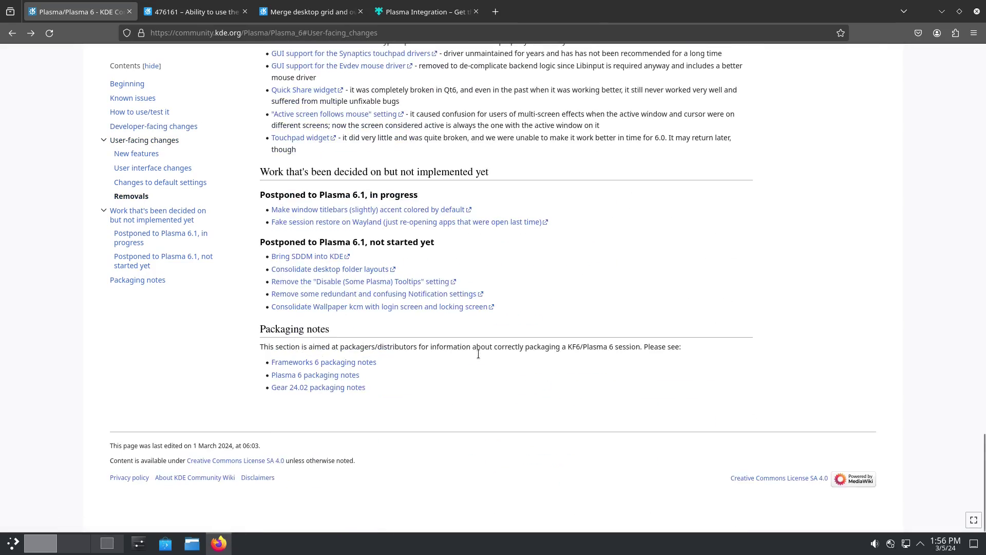
{"action": "scroll", "coordinate": [370, 247], "scroll_direction": "up", "scroll_amount": 8}
{"action": "scroll", "coordinate": [337, 185], "scroll_direction": "down", "scroll_amount": 8}
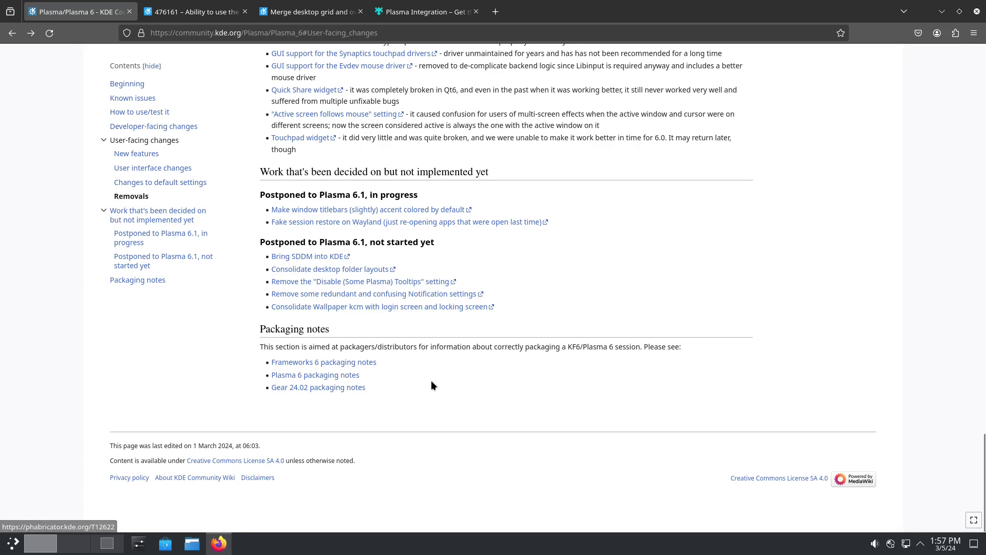
{"action": "scroll", "coordinate": [610, 279], "scroll_direction": "up", "scroll_amount": 20}
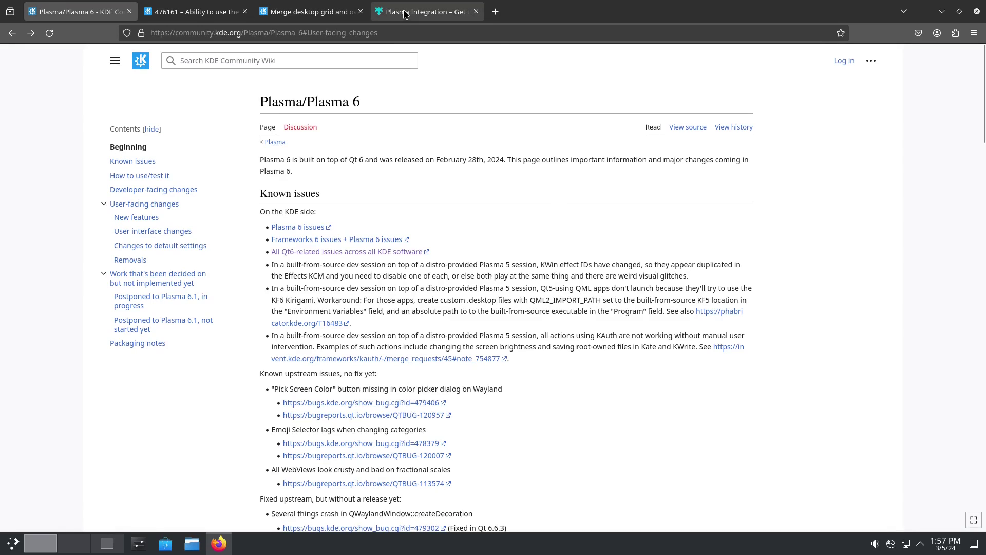
Step: Close the Plasma Integration tab, then minimize Firefox to leave an empty desktop
{"action": "left_click", "coordinate": [423, 12]}
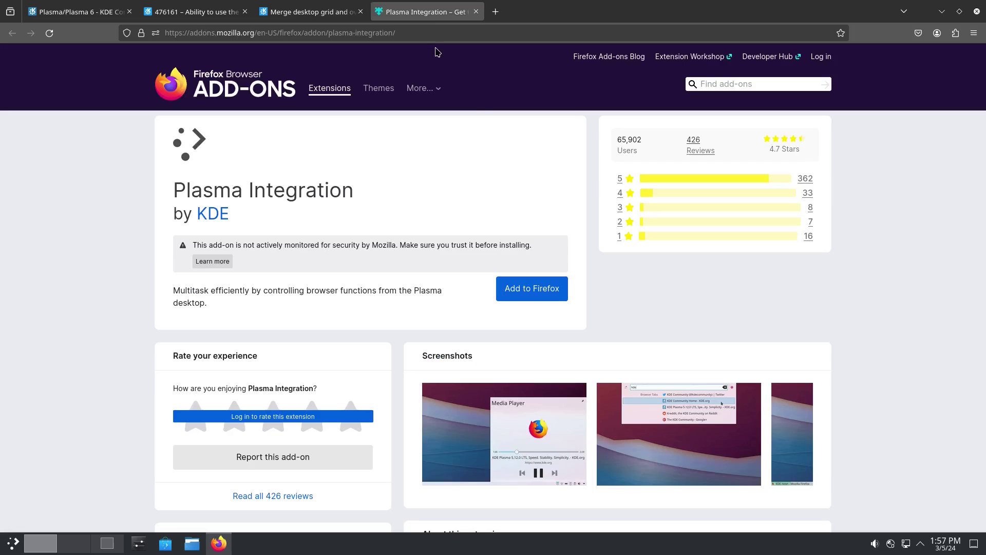
{"action": "left_click", "coordinate": [476, 11]}
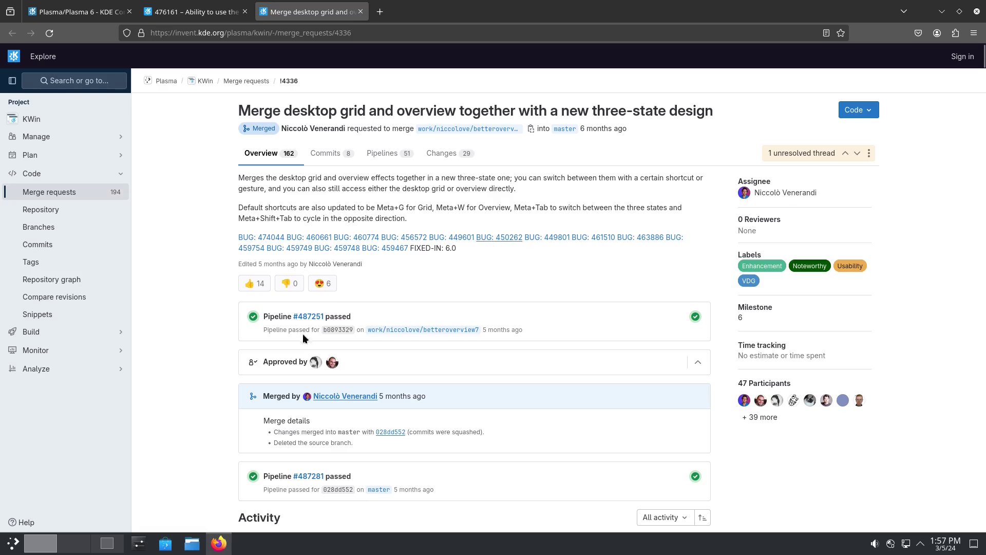
{"action": "left_click", "coordinate": [941, 12]}
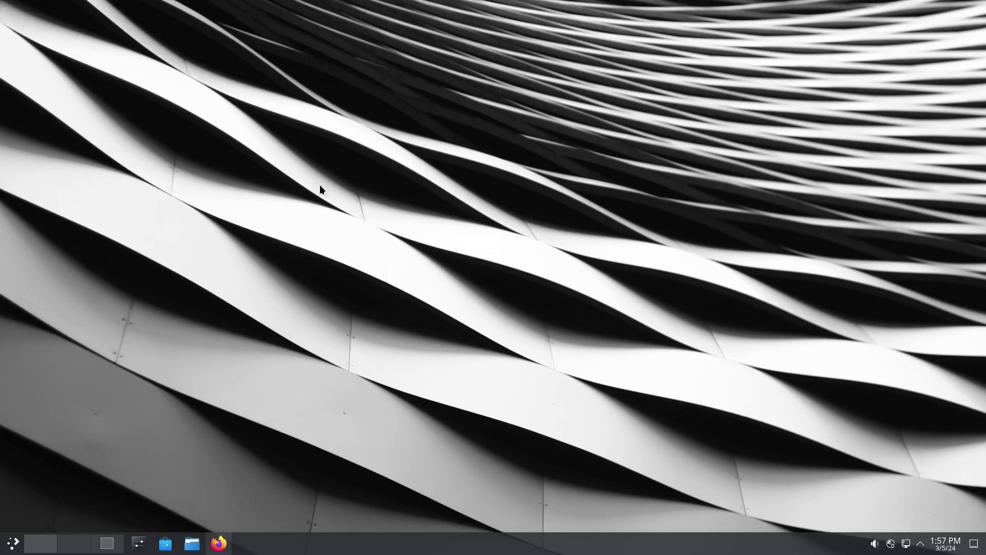